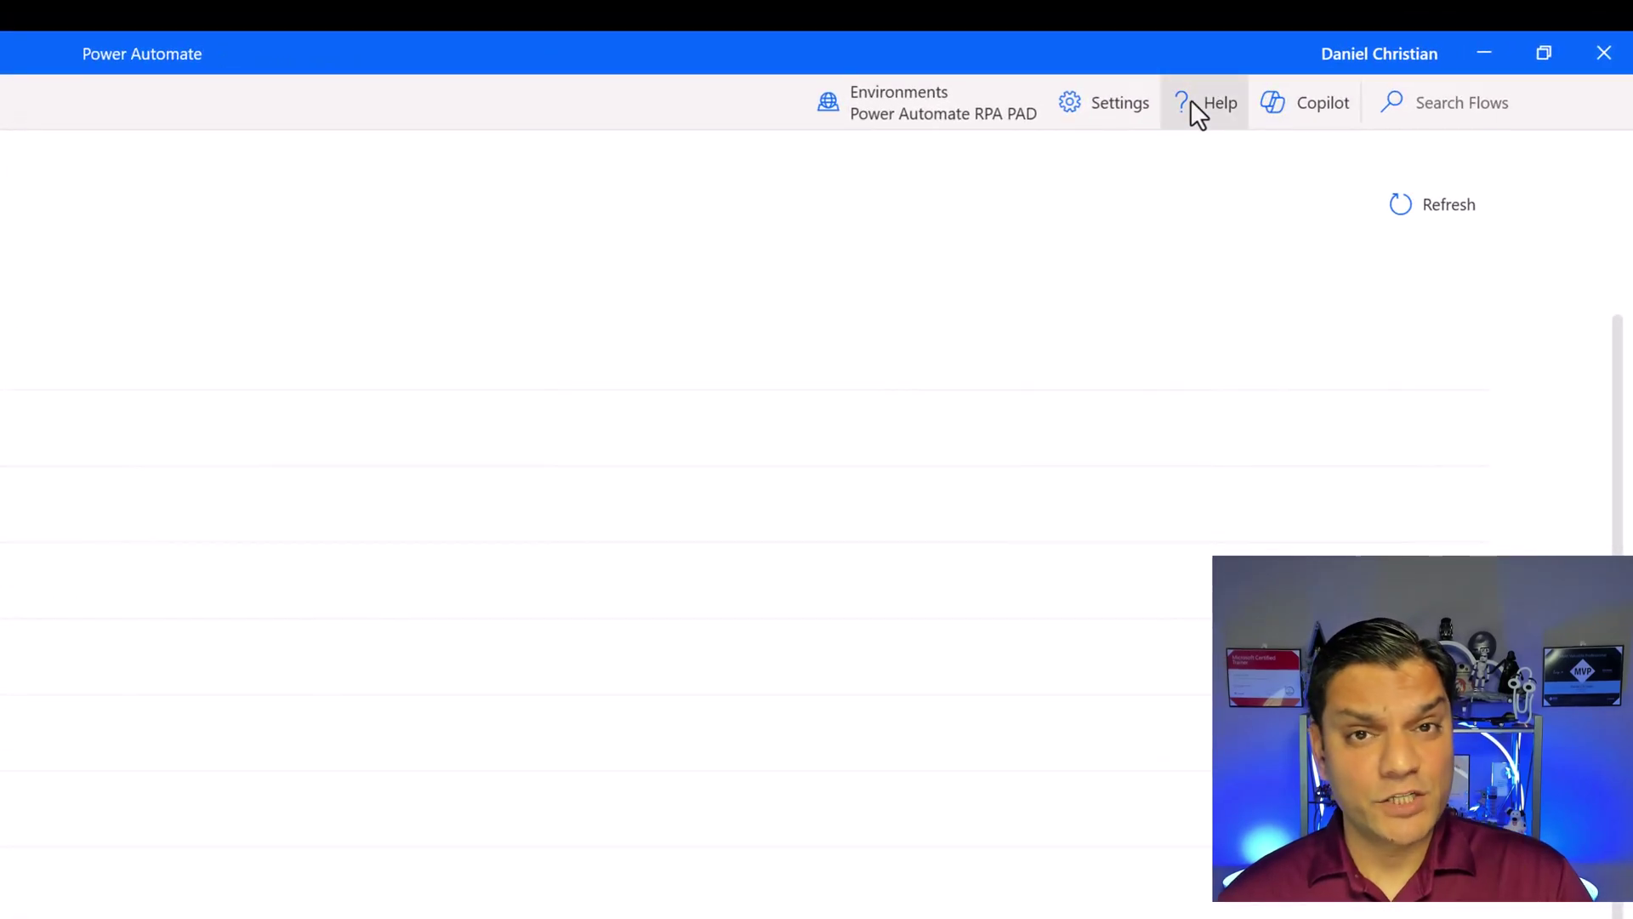
Step: Check the Power Automate version under Help > About, then return to the Copilot Home page
click(1196, 101)
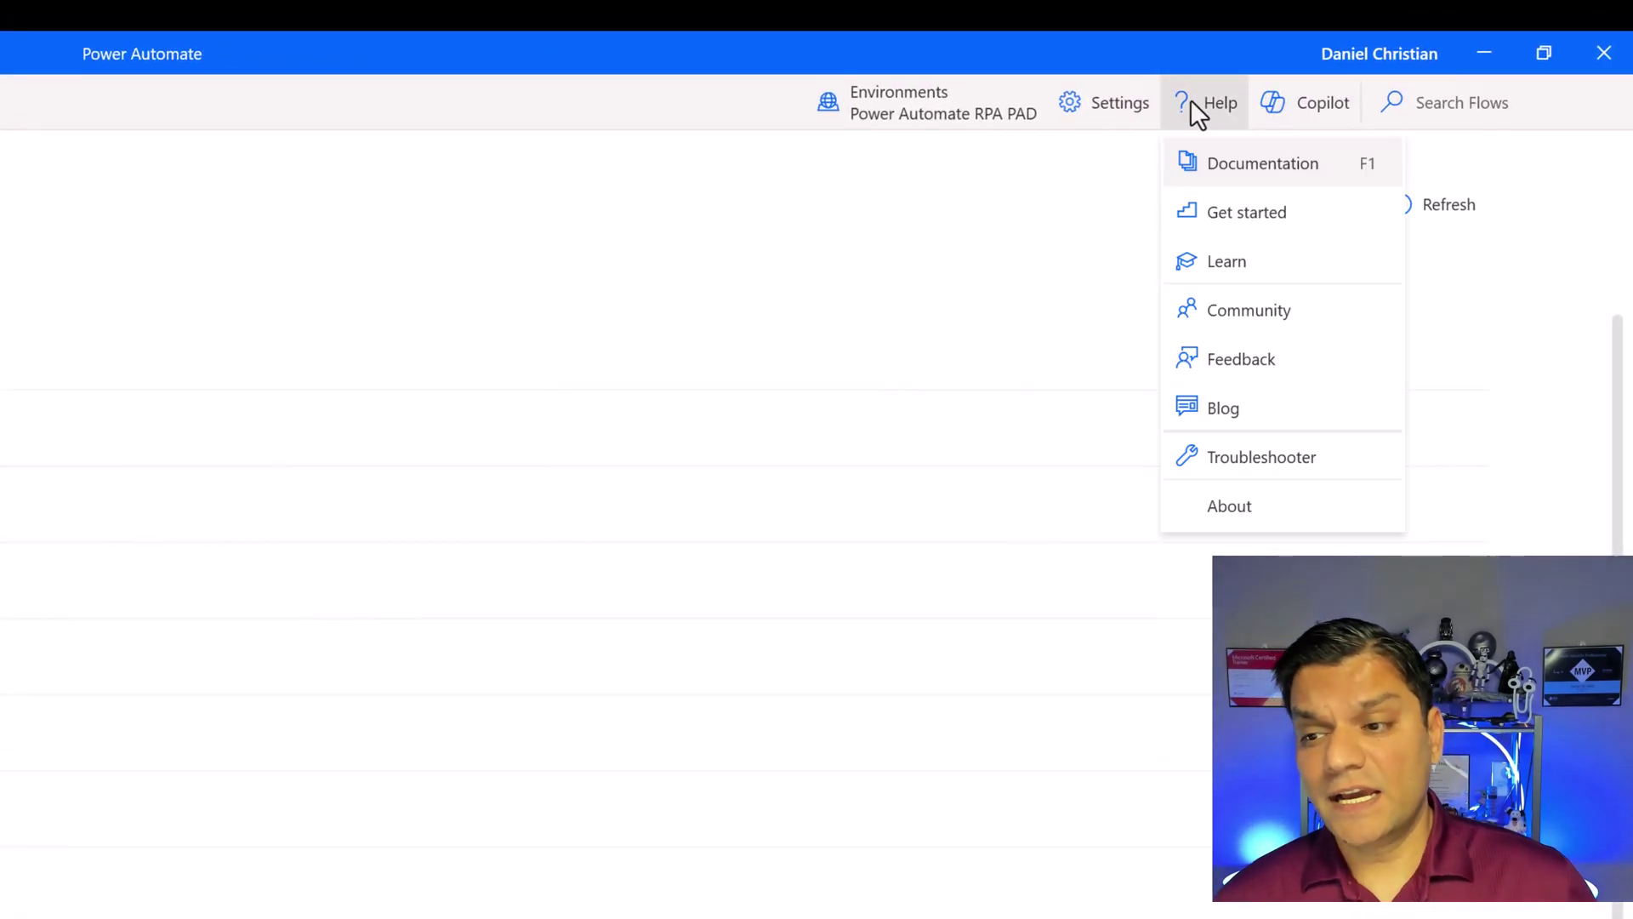
click(1201, 514)
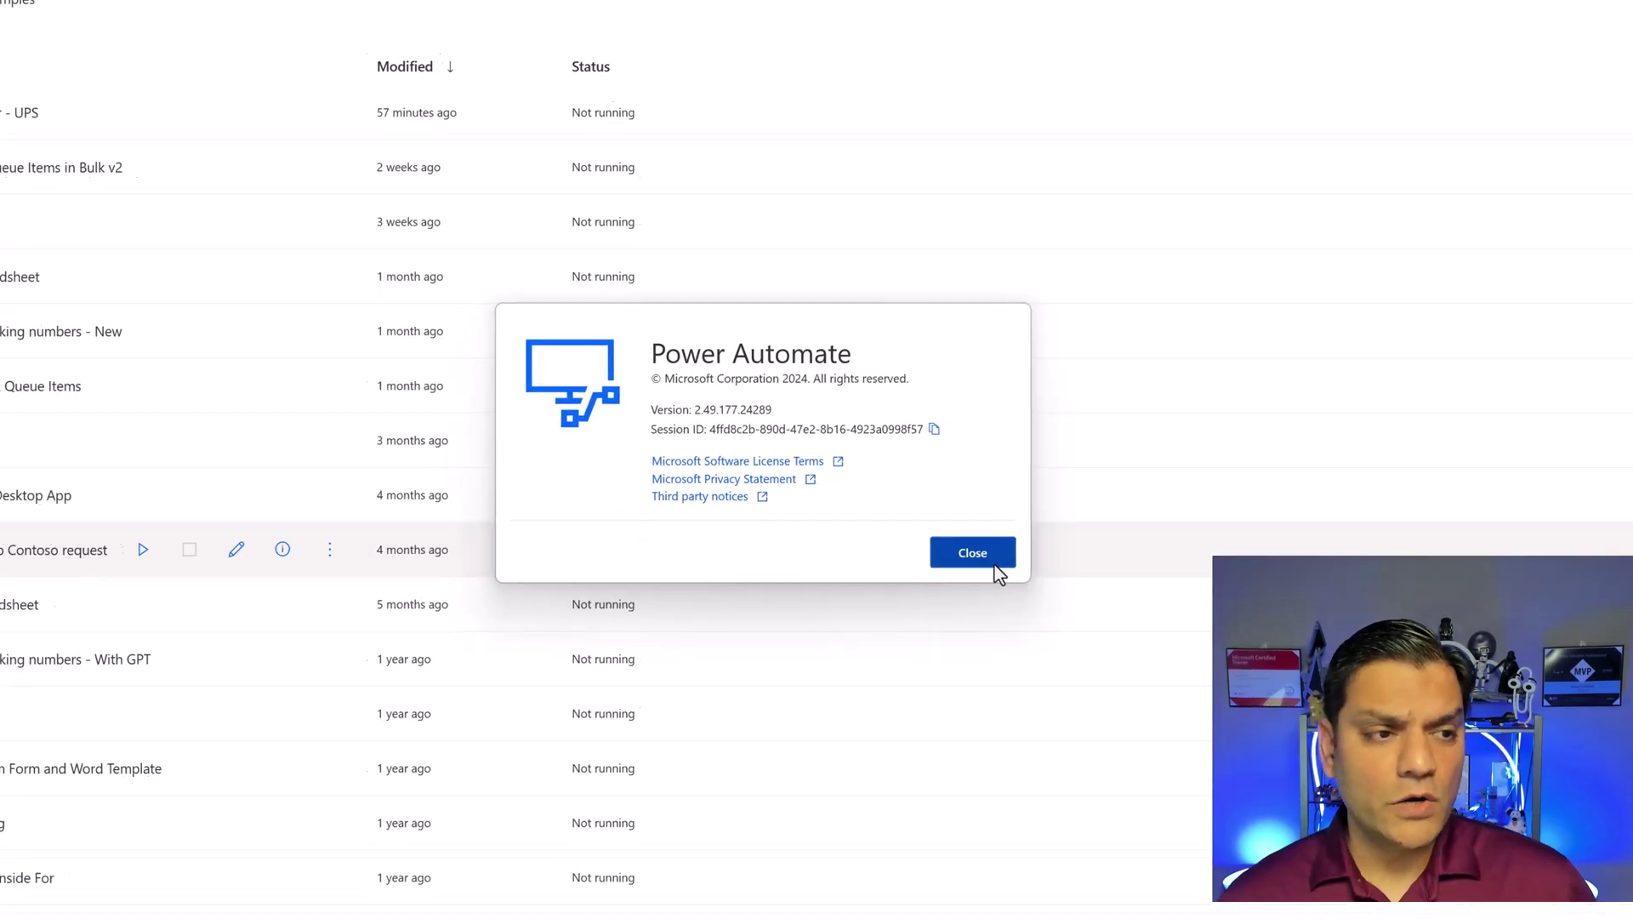
click(995, 565)
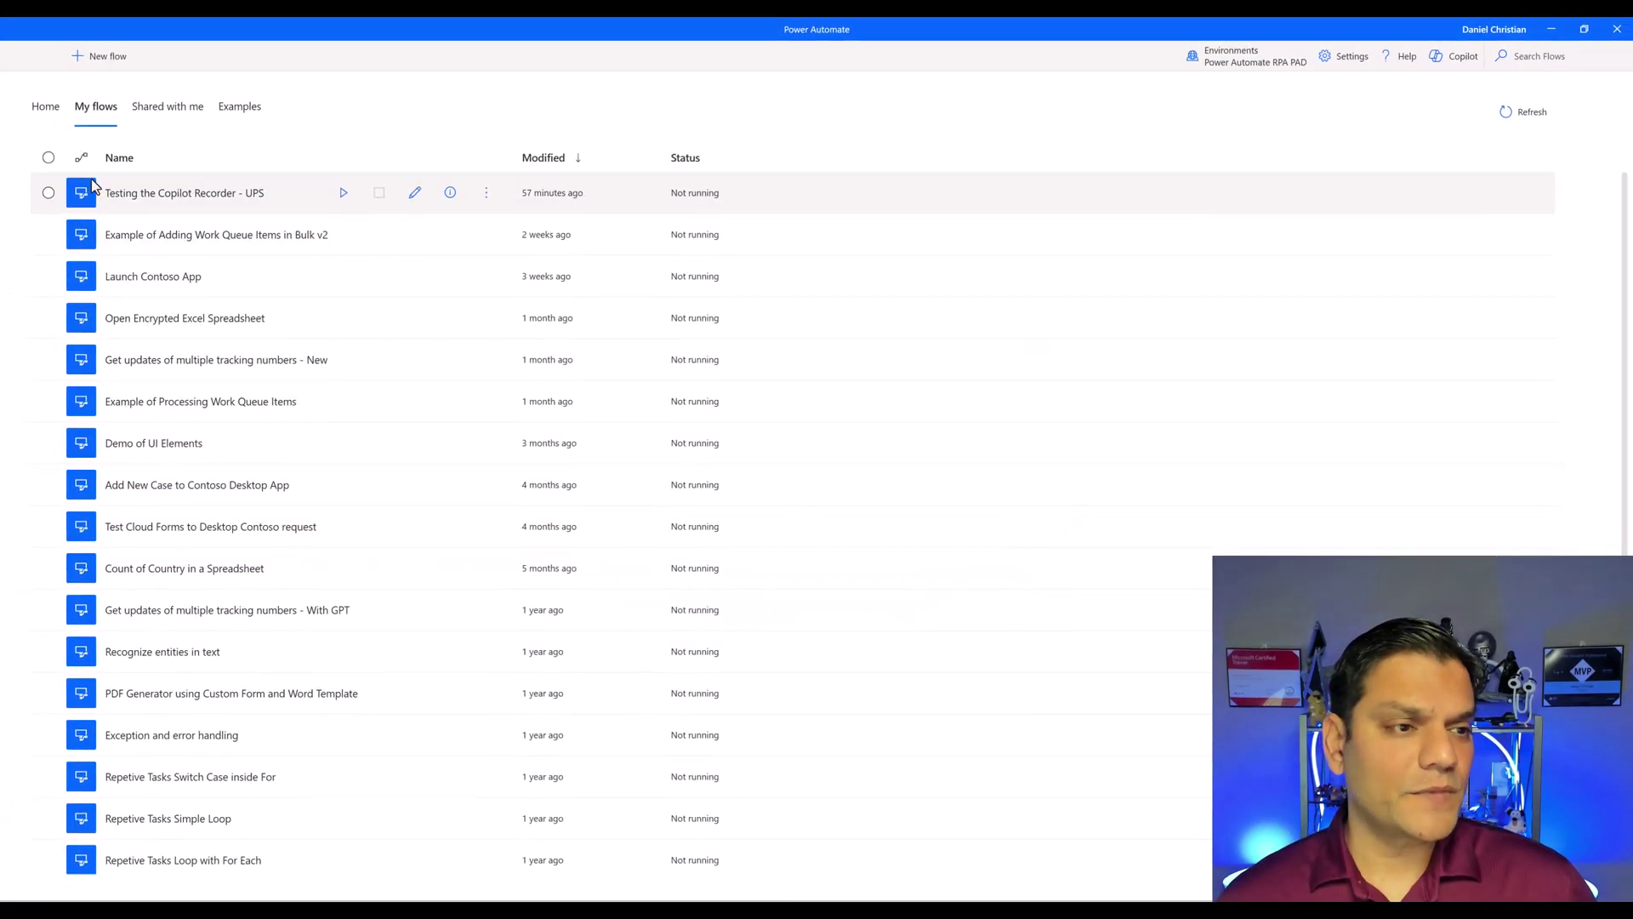
click(44, 105)
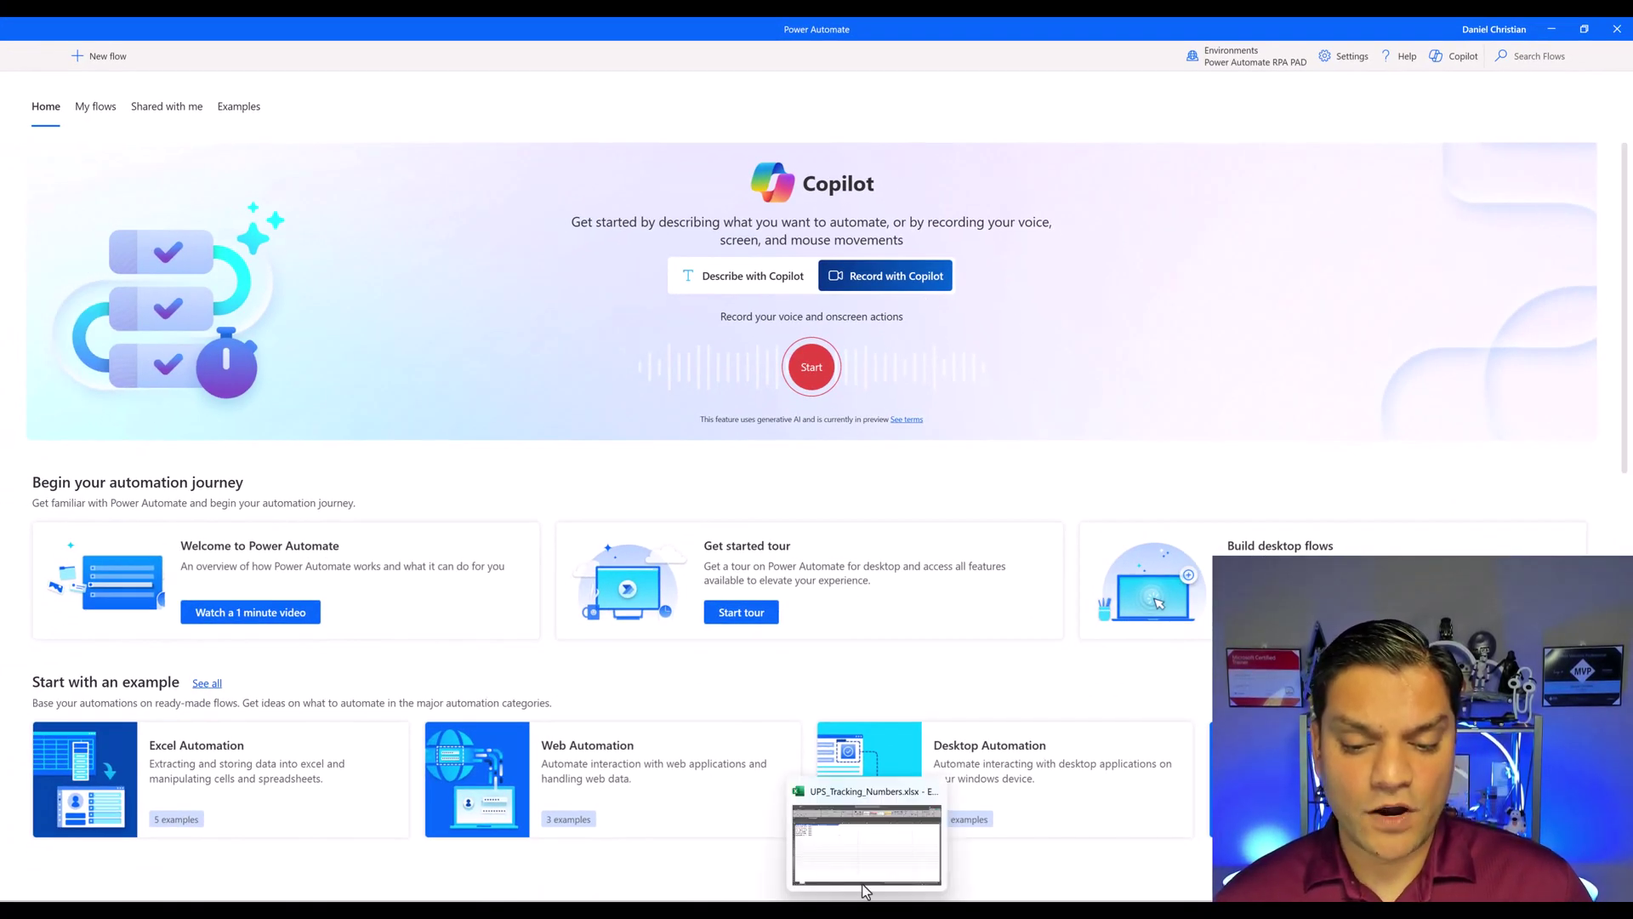
click(864, 866)
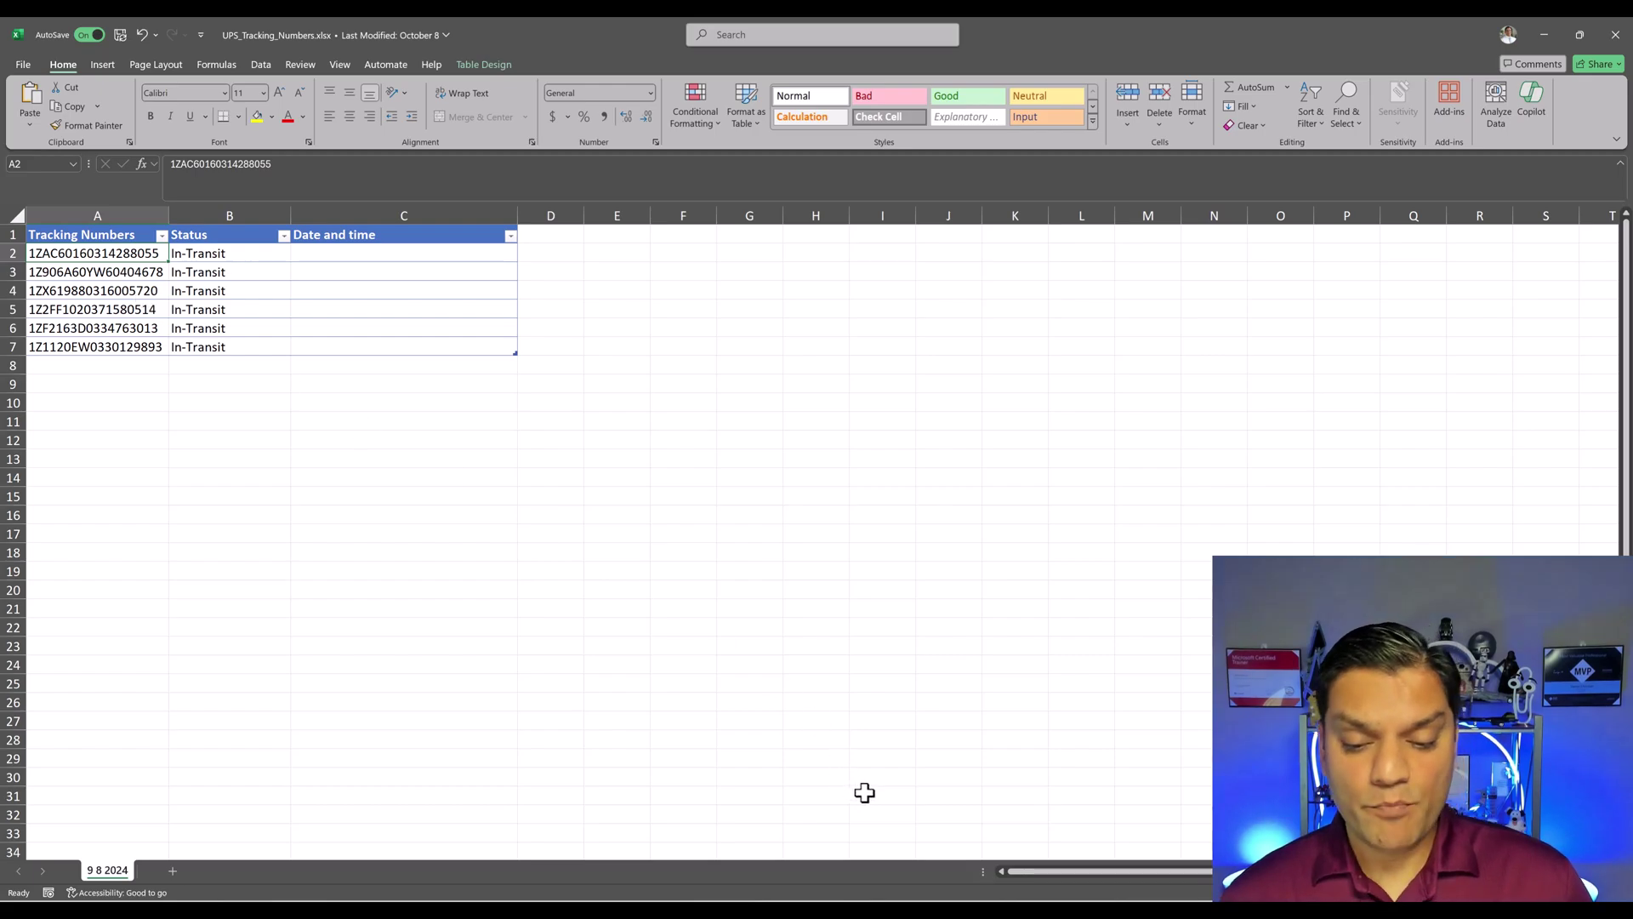
mouse_move(998, 910)
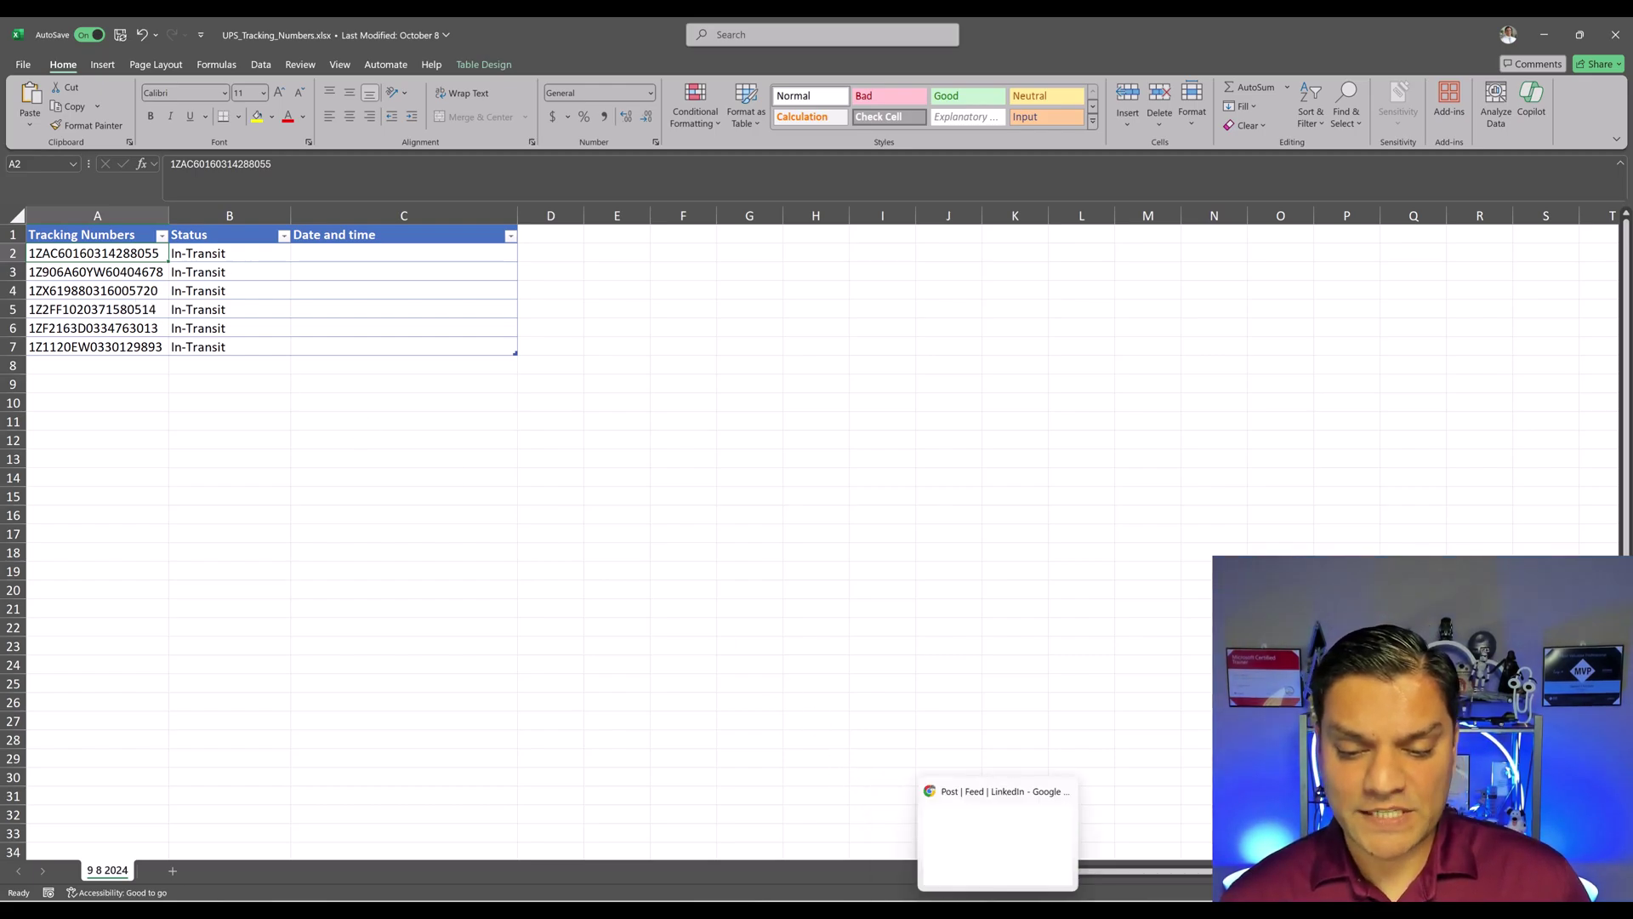
click(898, 874)
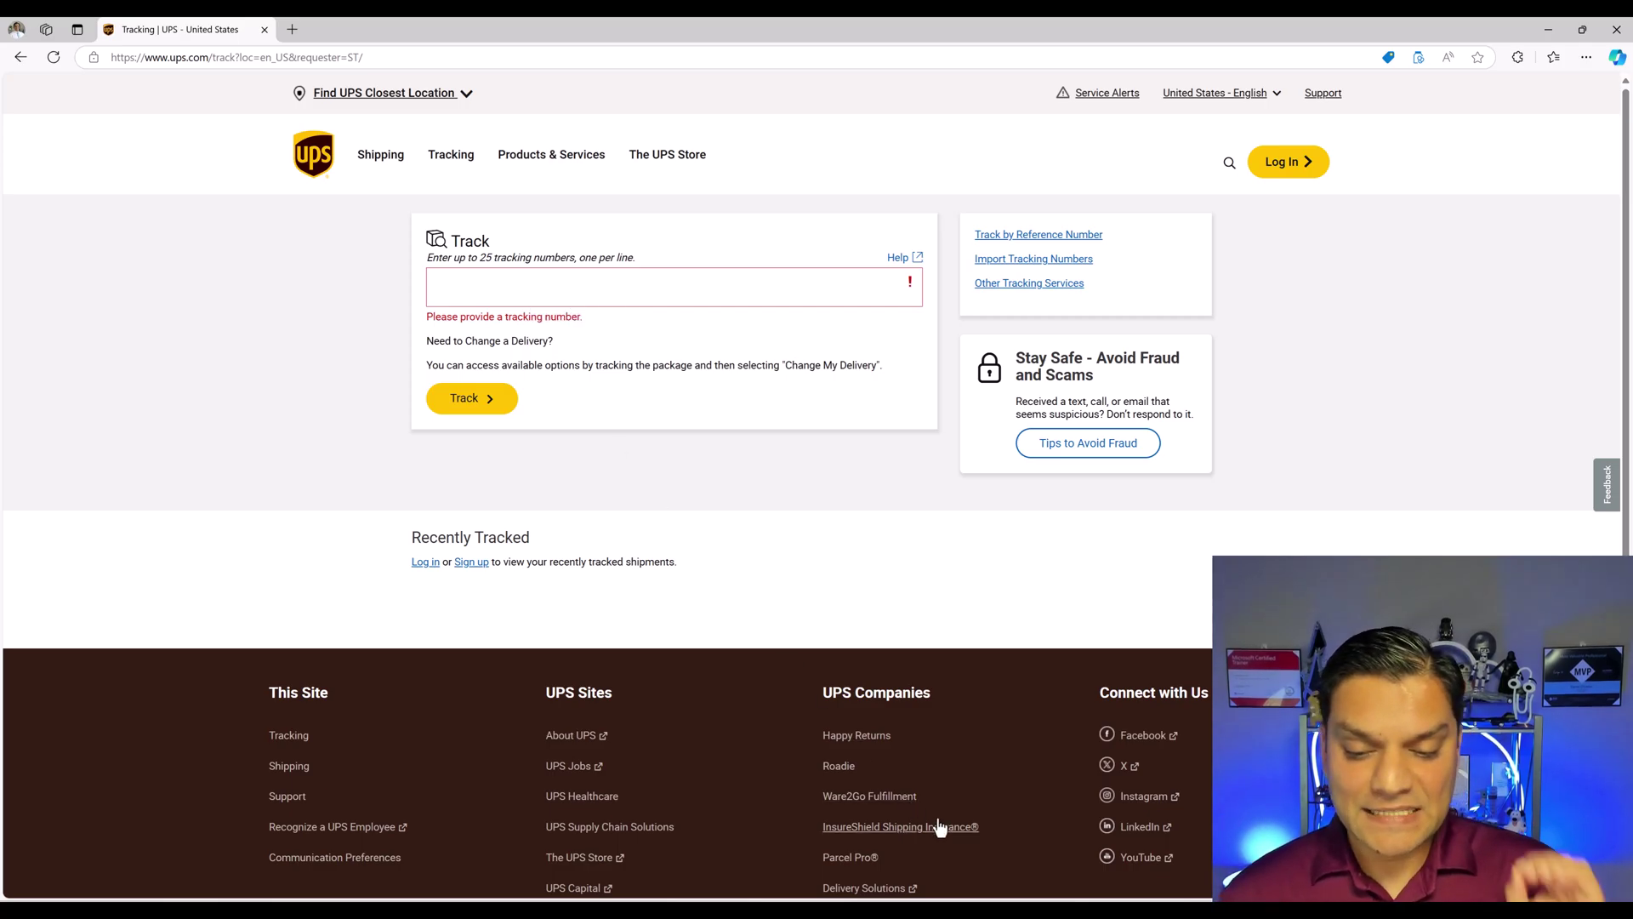
mouse_move(866, 907)
click(868, 868)
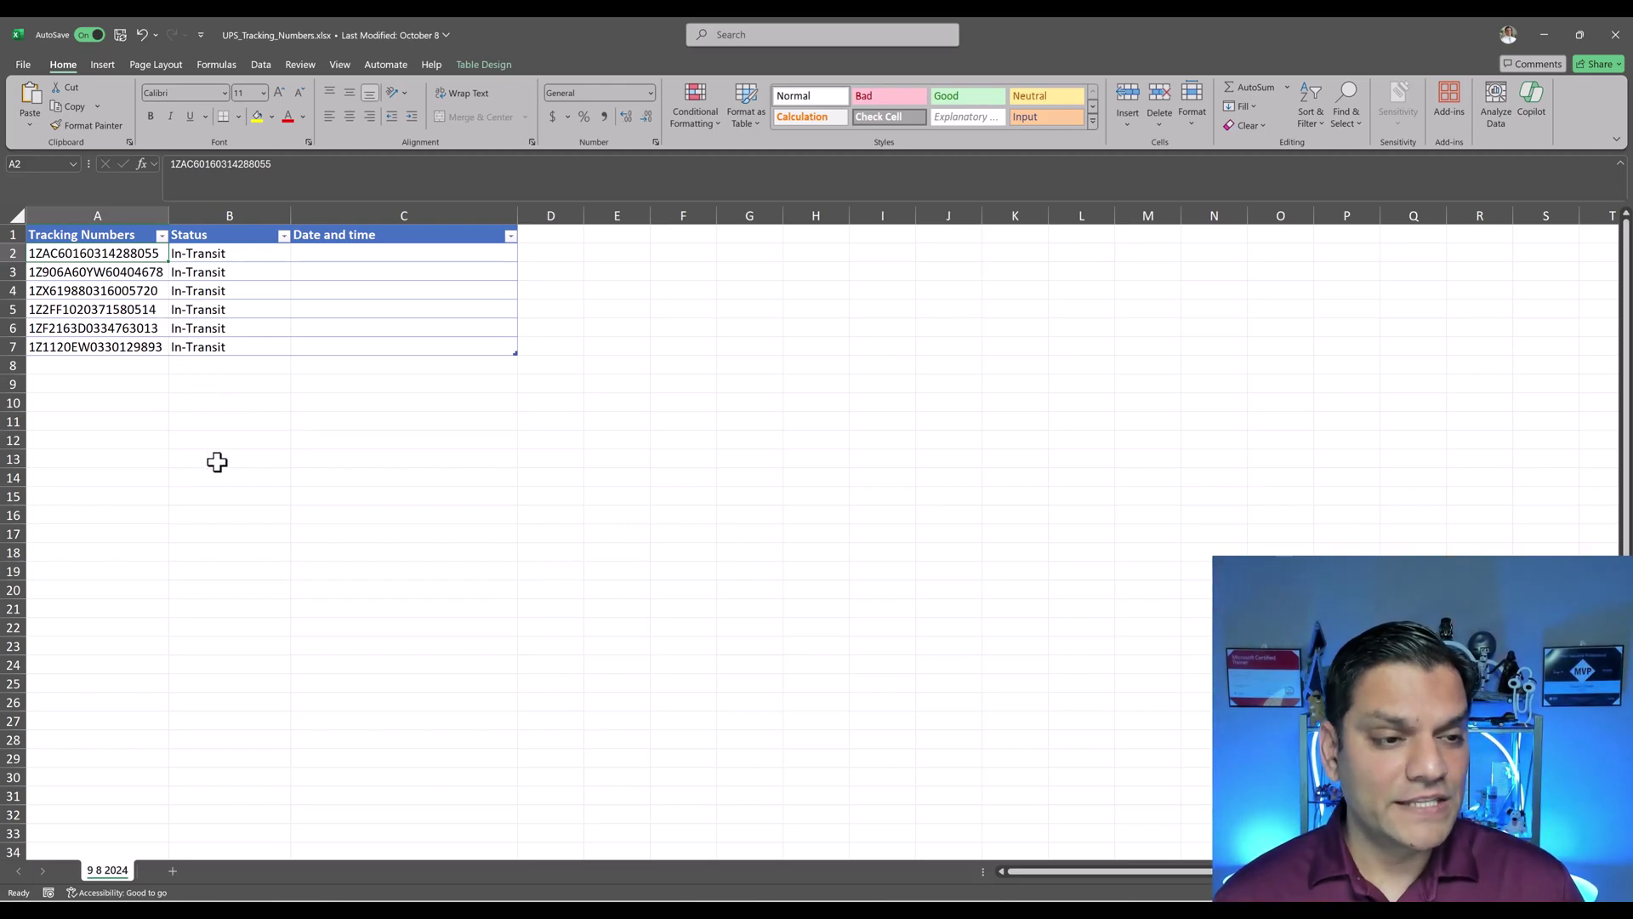
mouse_move(965, 907)
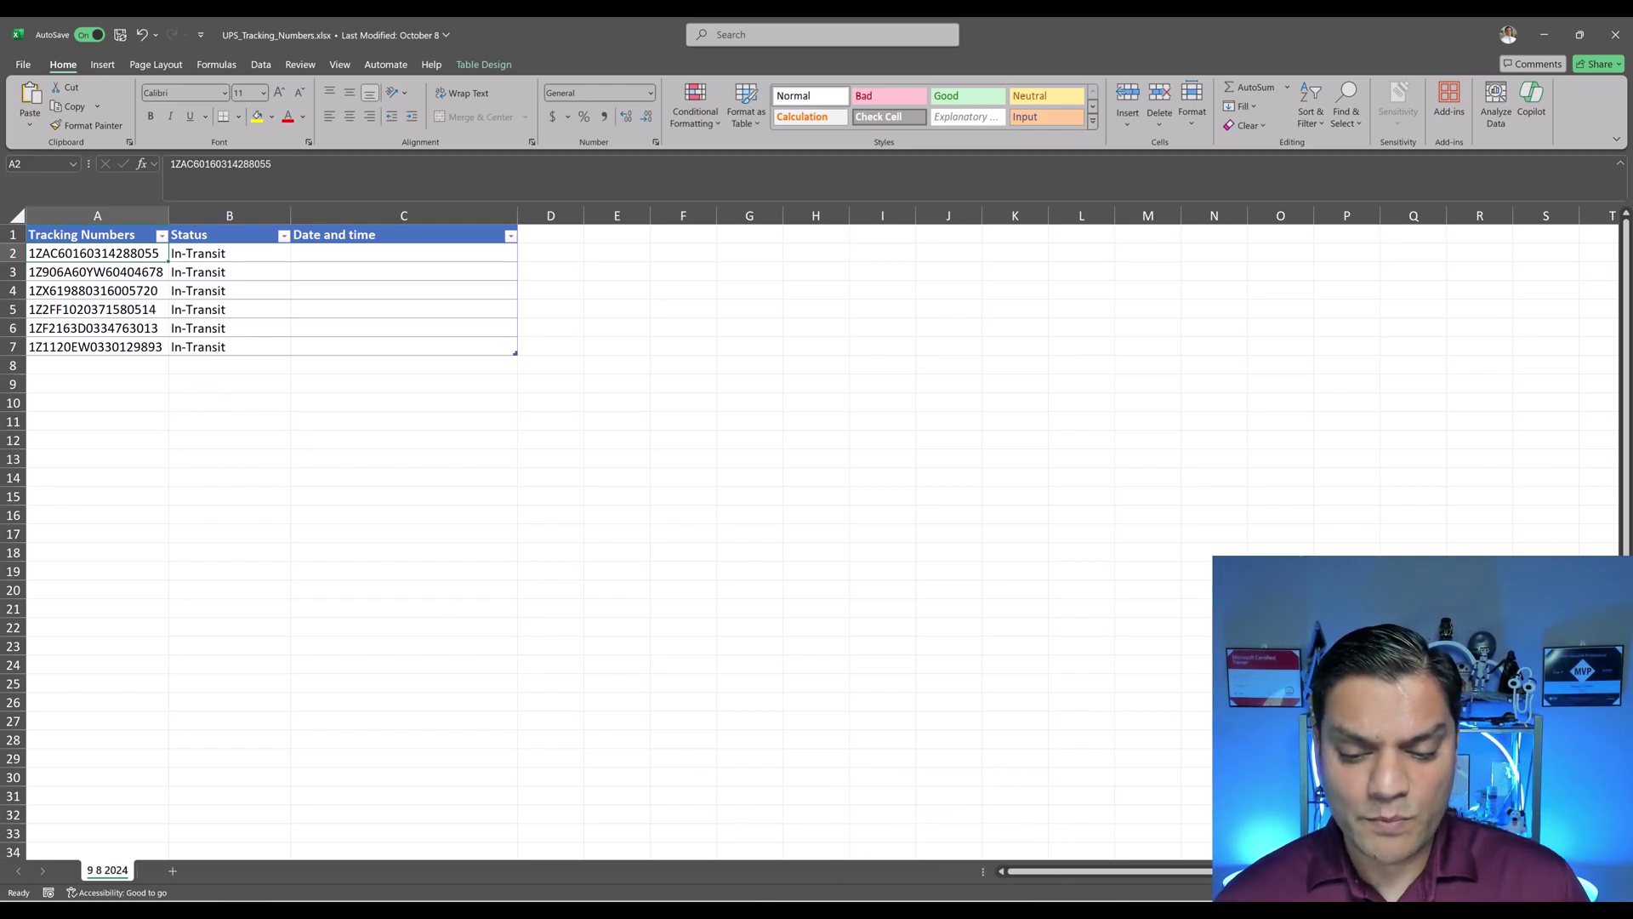
mouse_move(899, 907)
click(906, 872)
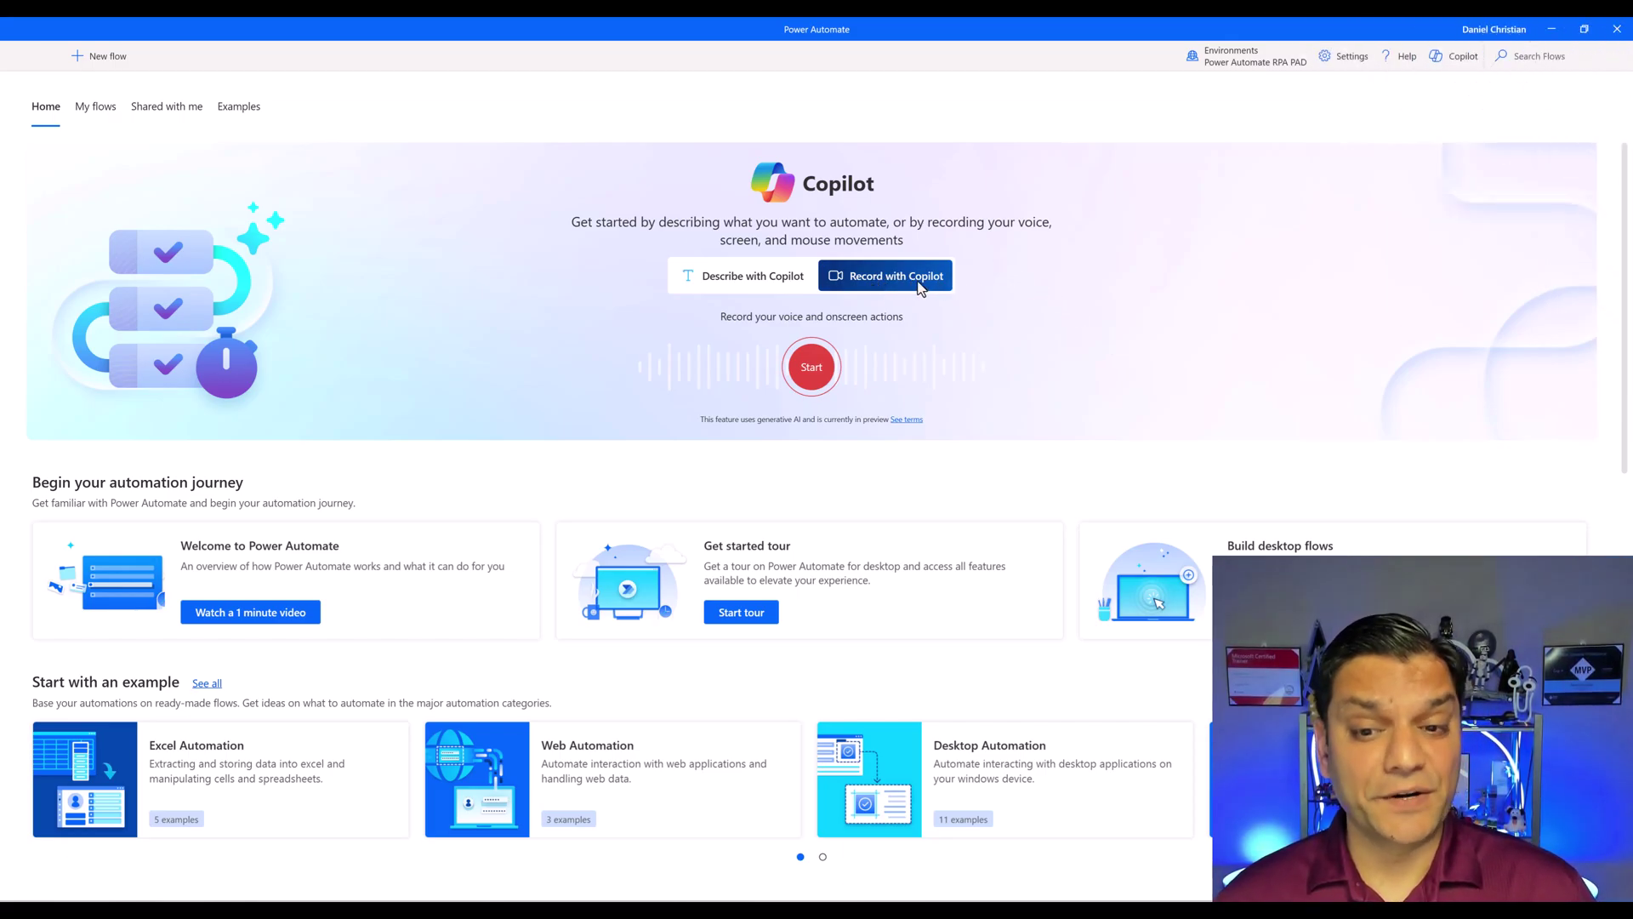
Step: Switch Copilot back to record mode and start a Record with Copilot session
click(783, 280)
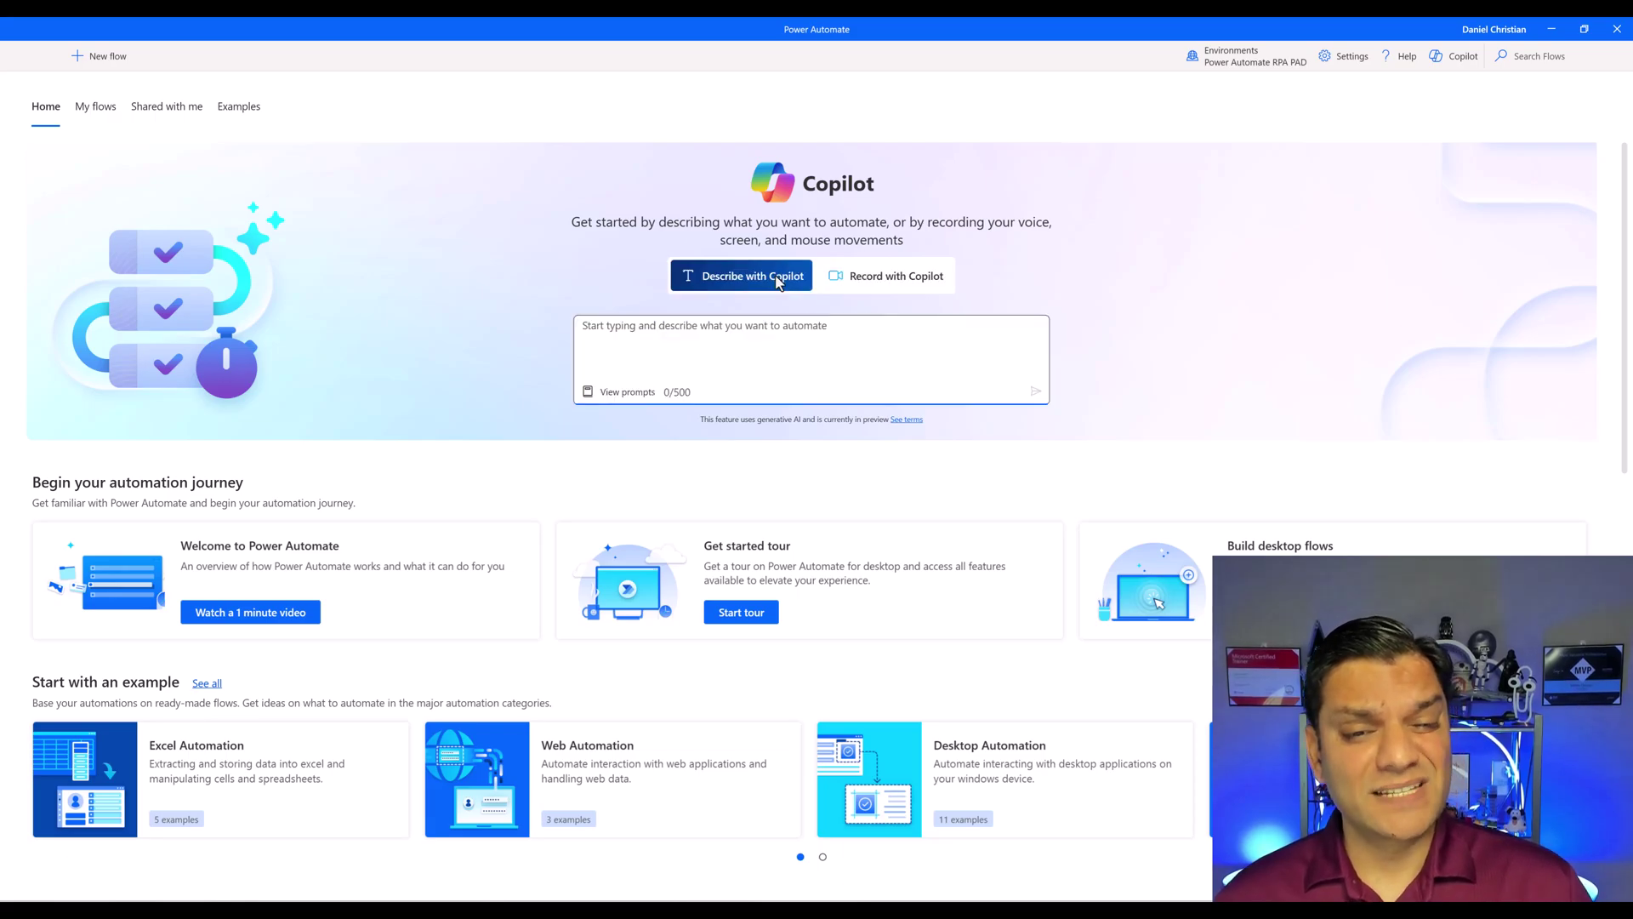
click(891, 289)
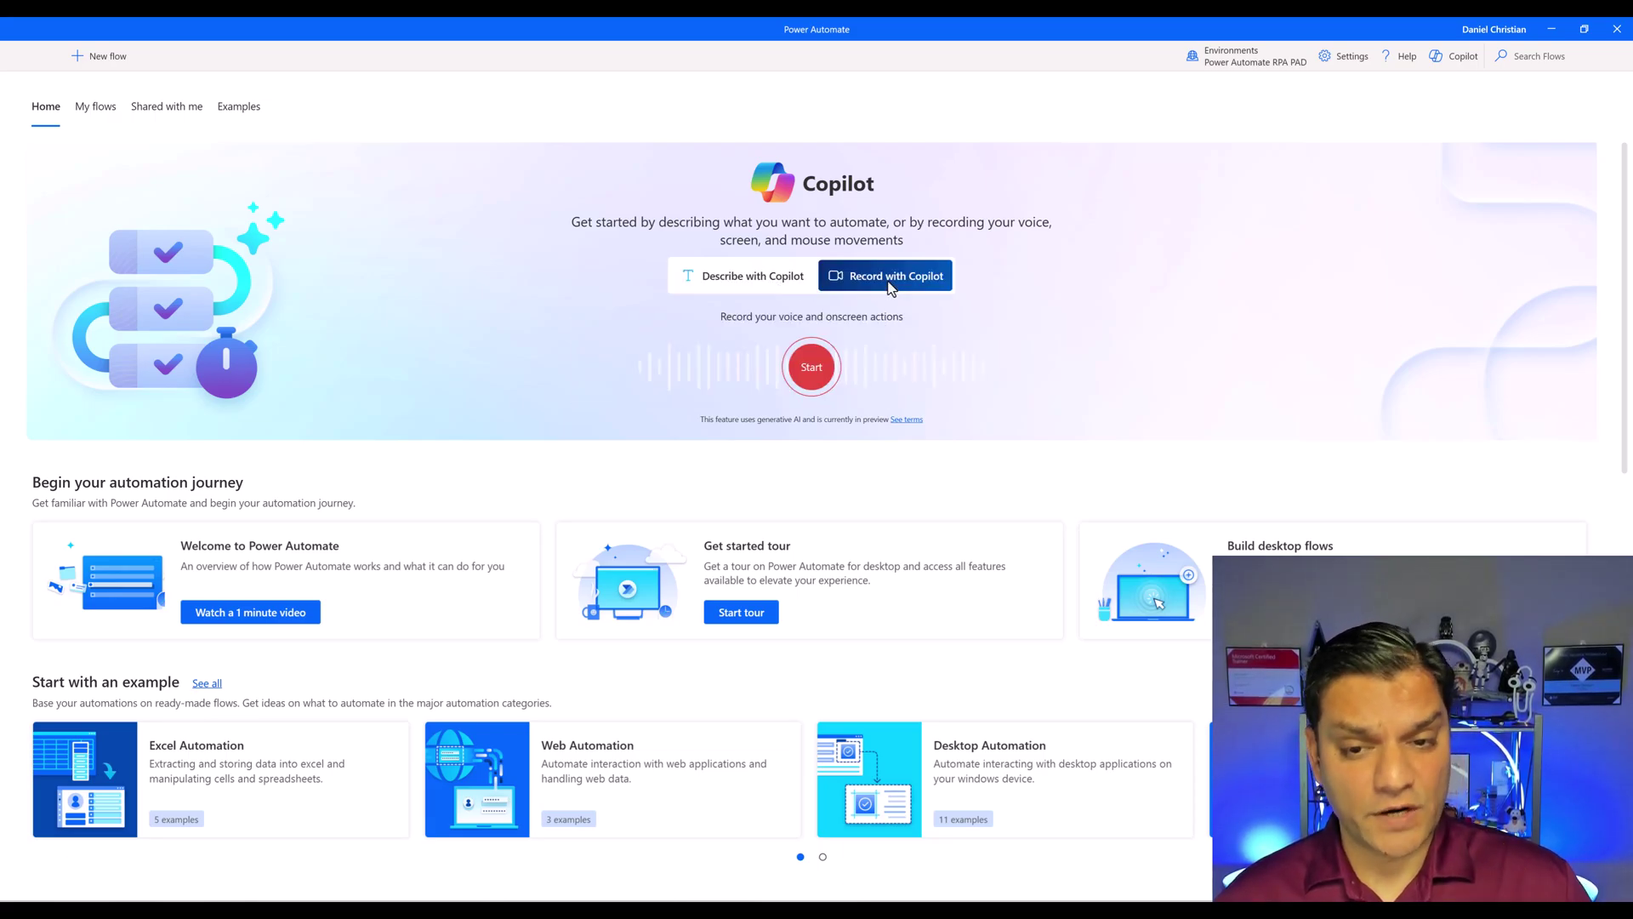
click(810, 364)
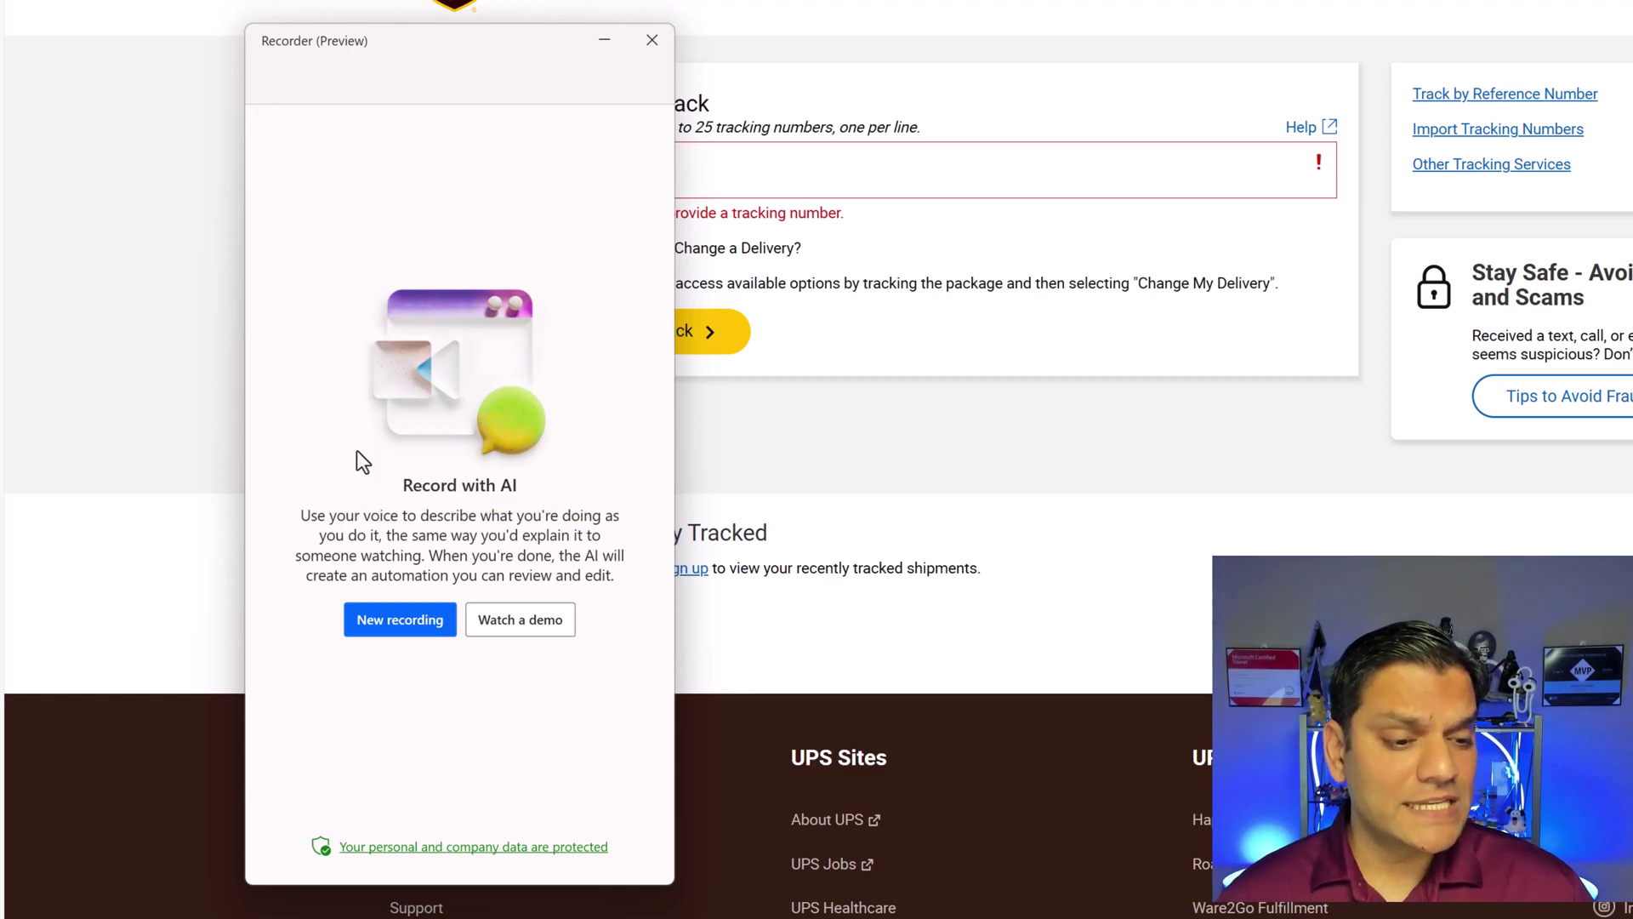
Step: Begin a new recording using the Wireless GO II microphone and capturing screen 2, U32J59x
click(398, 621)
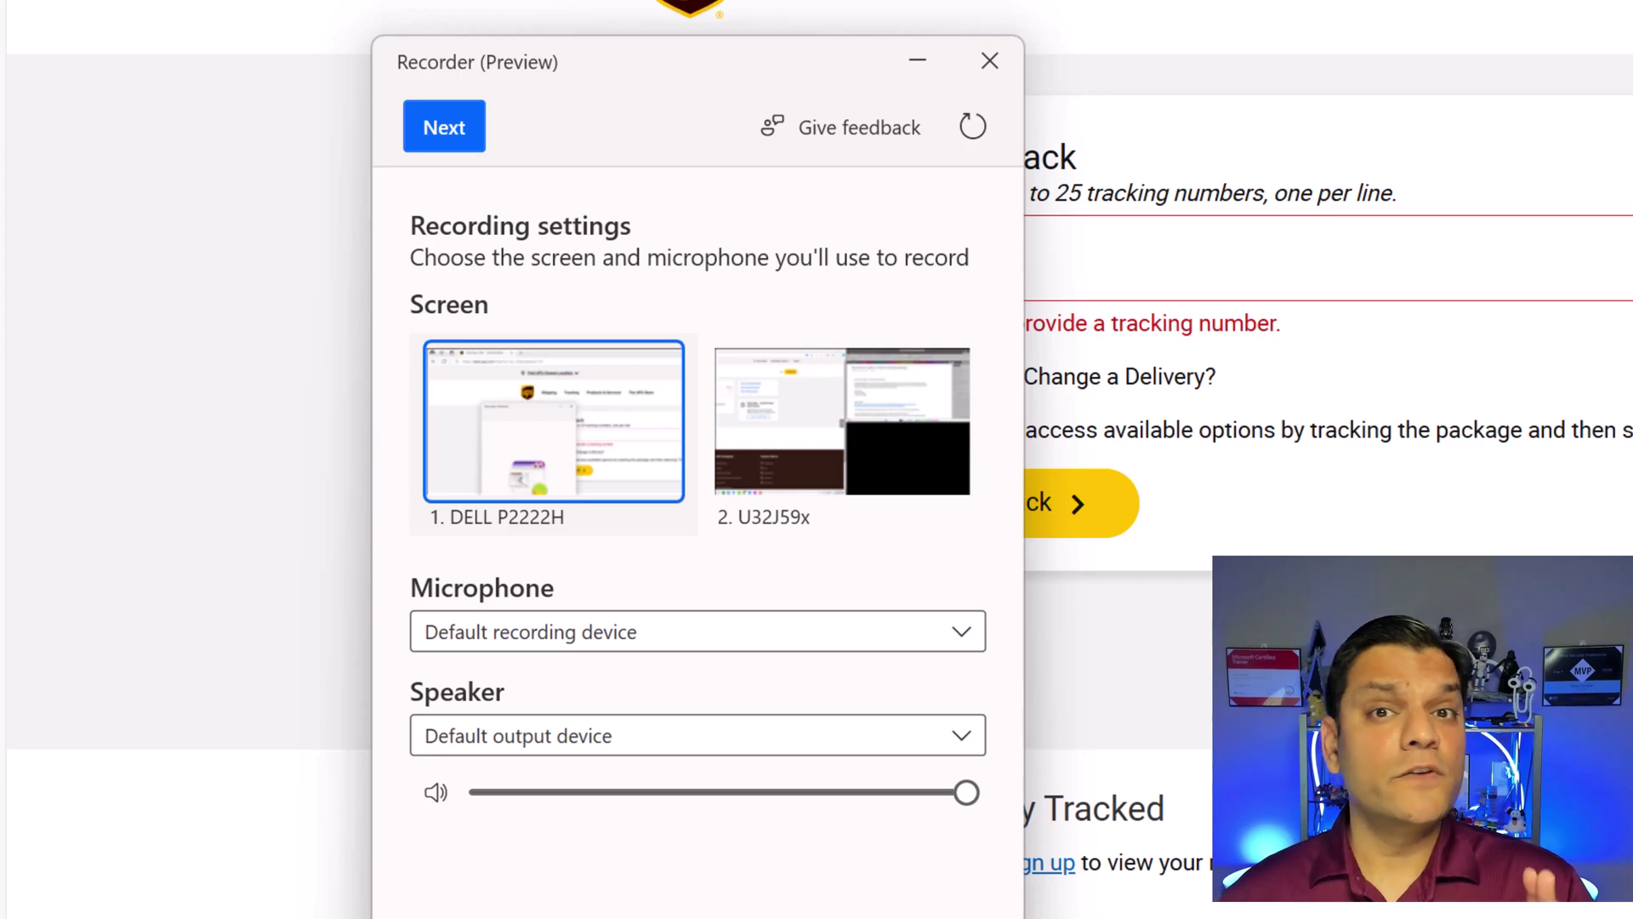
click(645, 633)
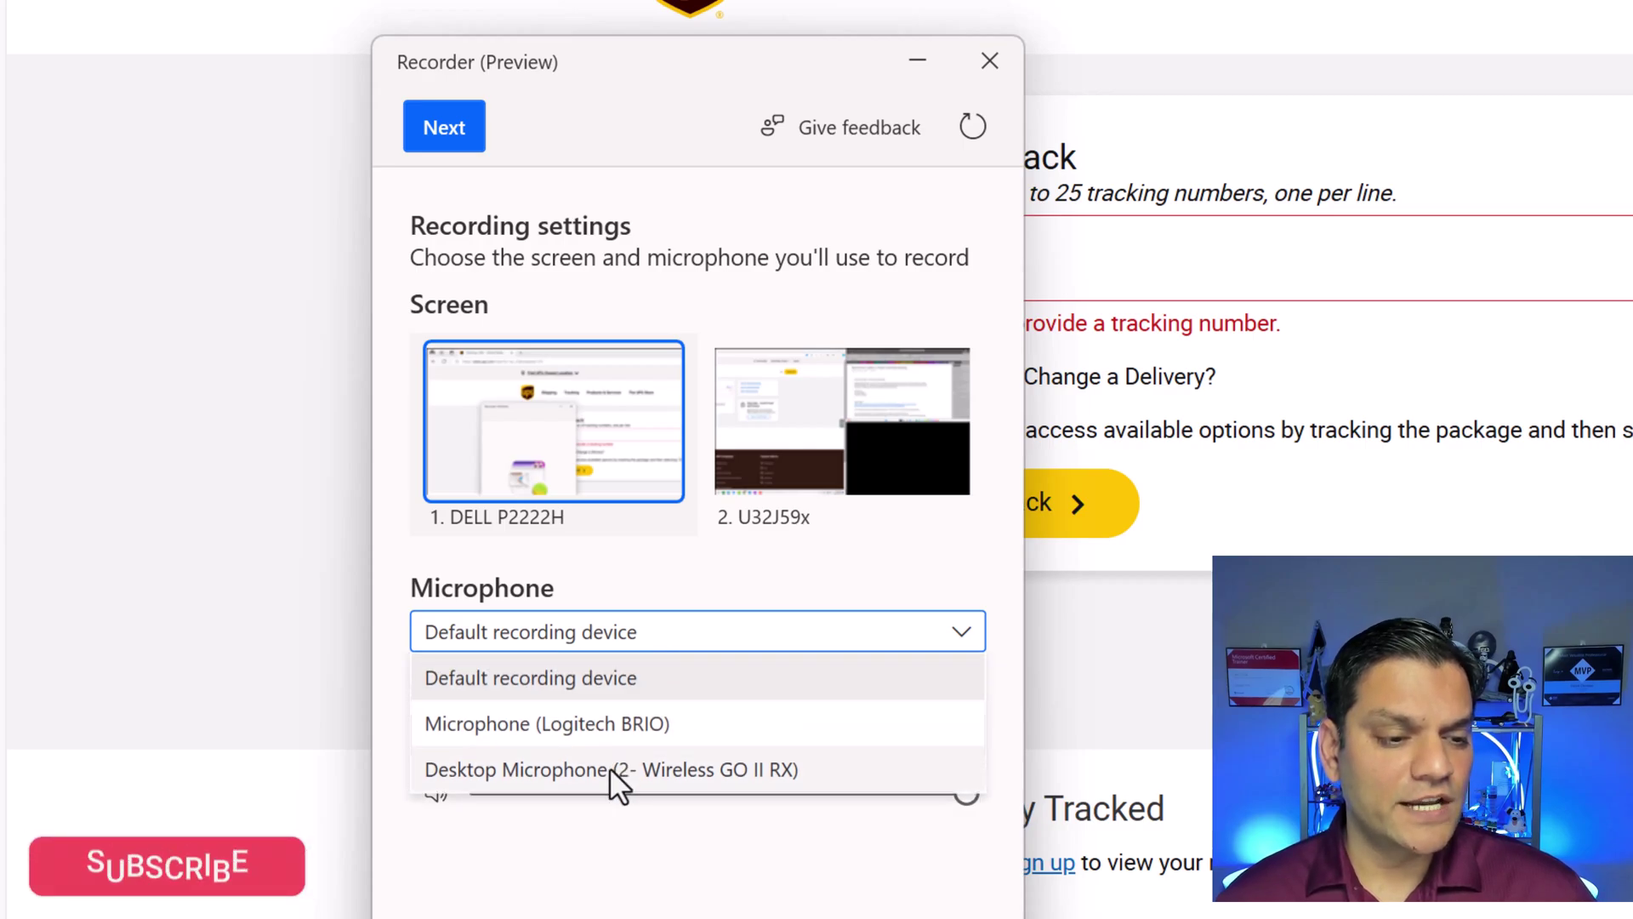
click(609, 769)
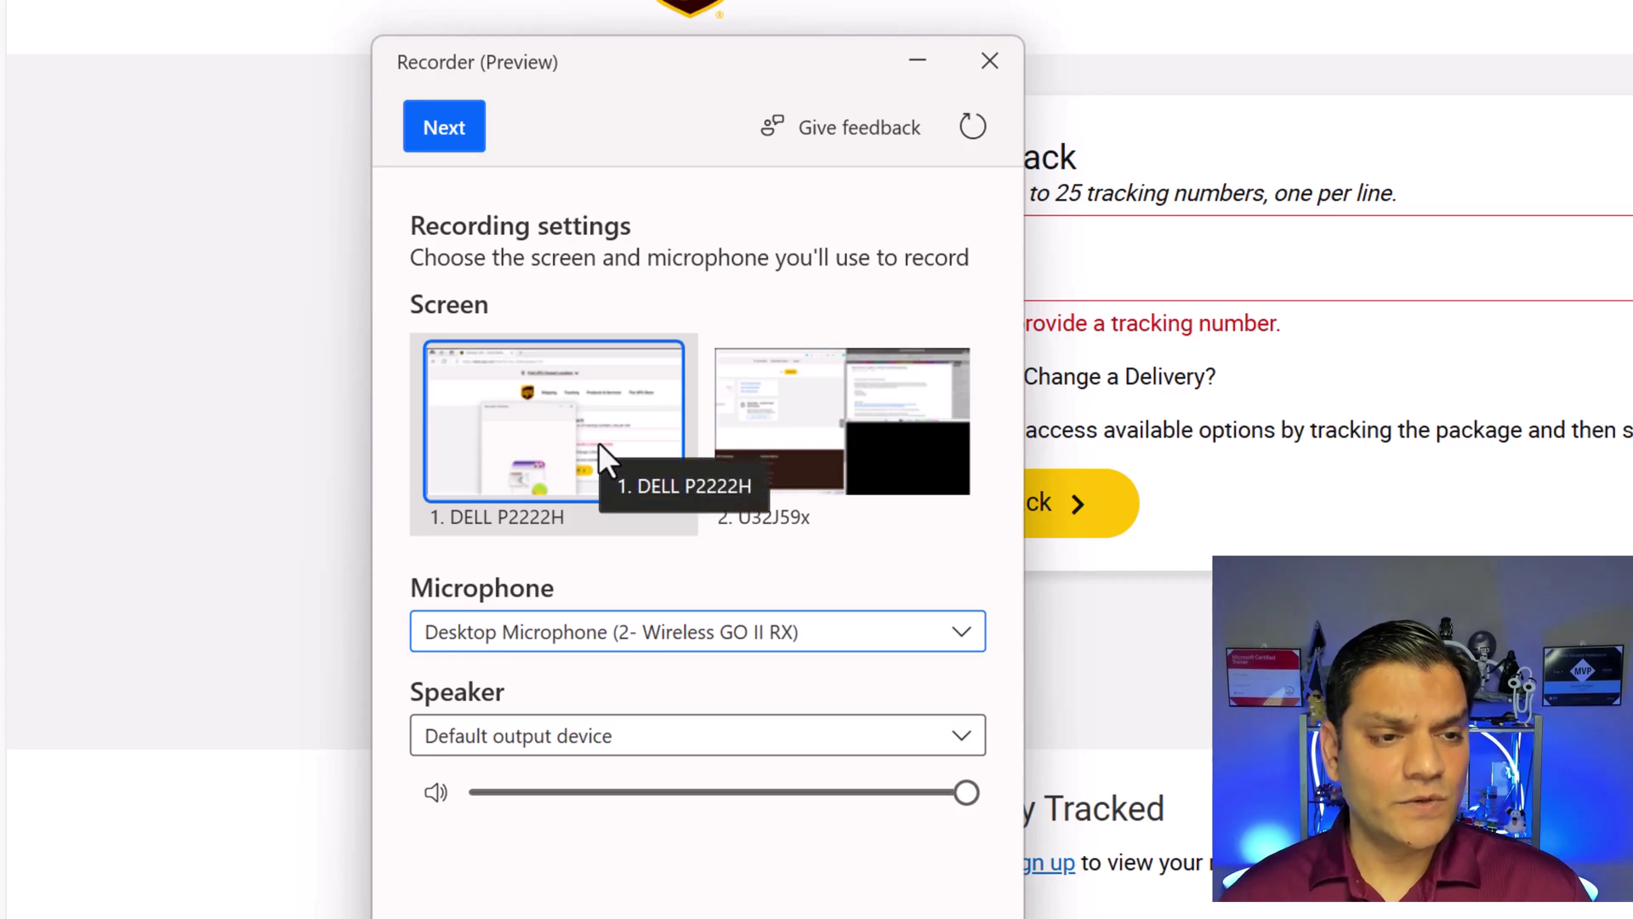
click(771, 462)
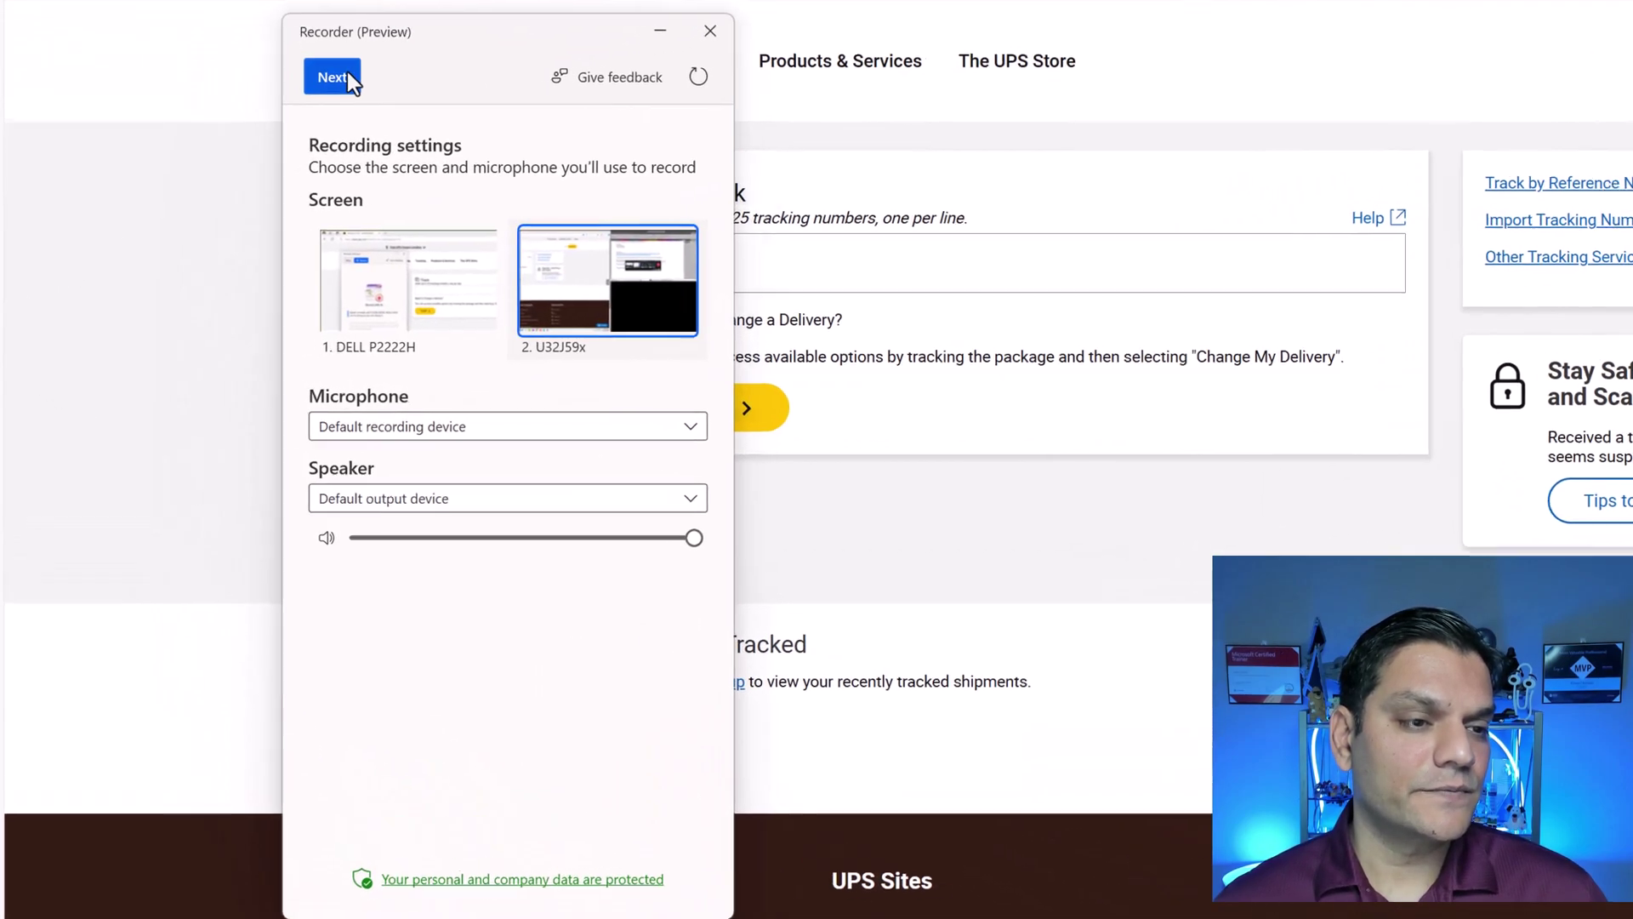
Step: Continue to the Record with AI page to start recording
click(247, 147)
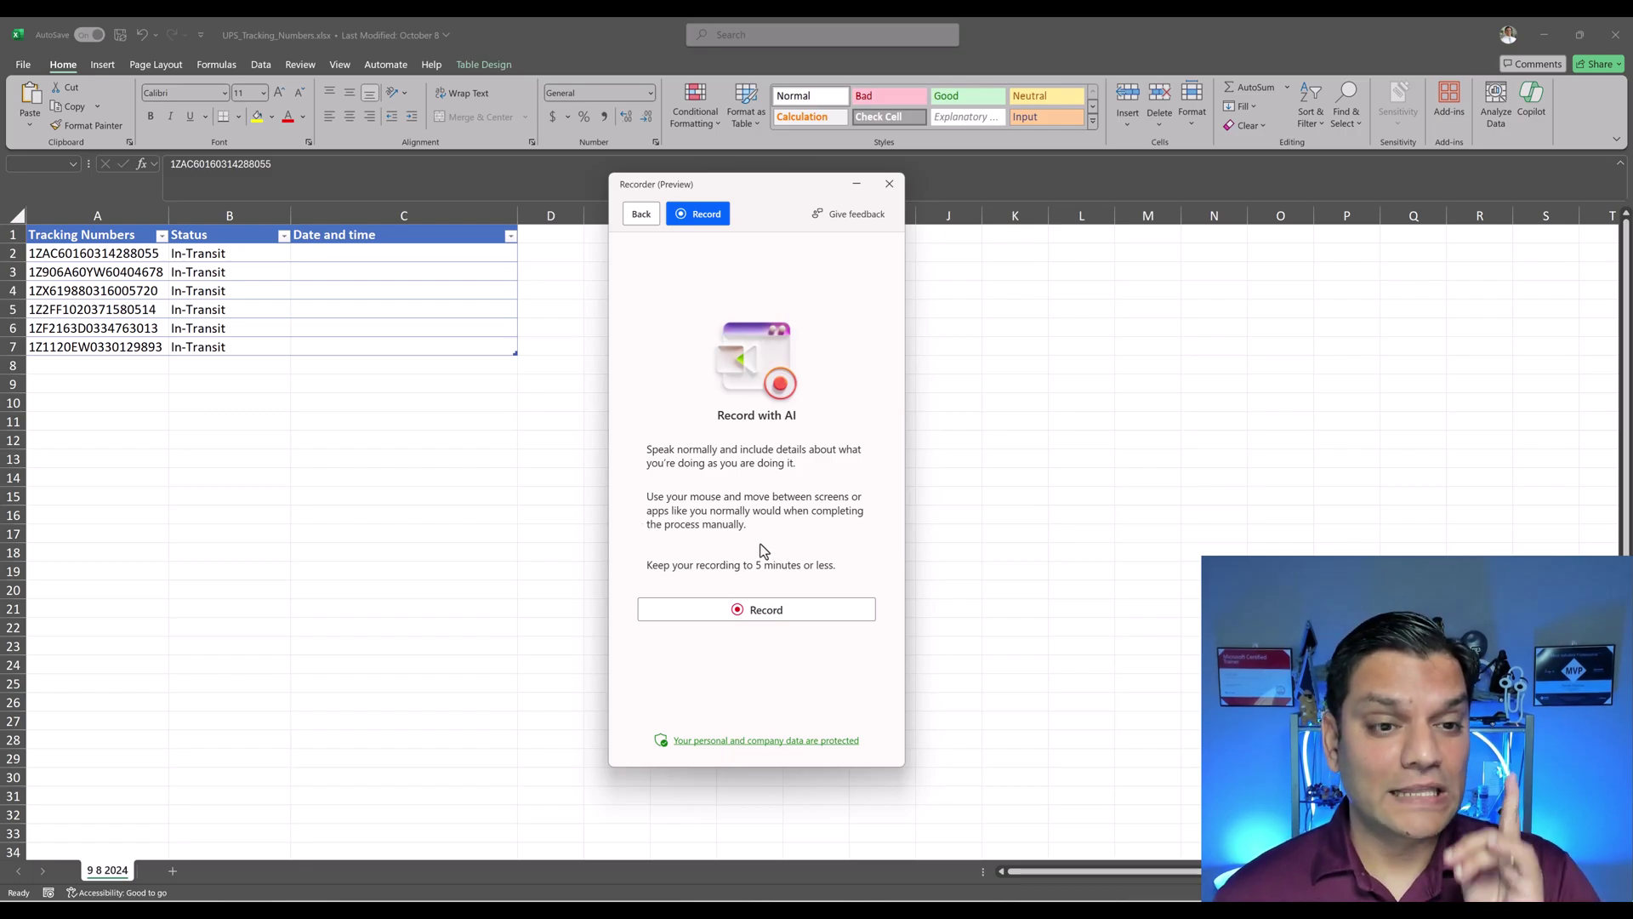
Step: Start the AI recording, select tracking number cell A3, and switch to the UPS tracking page
click(759, 607)
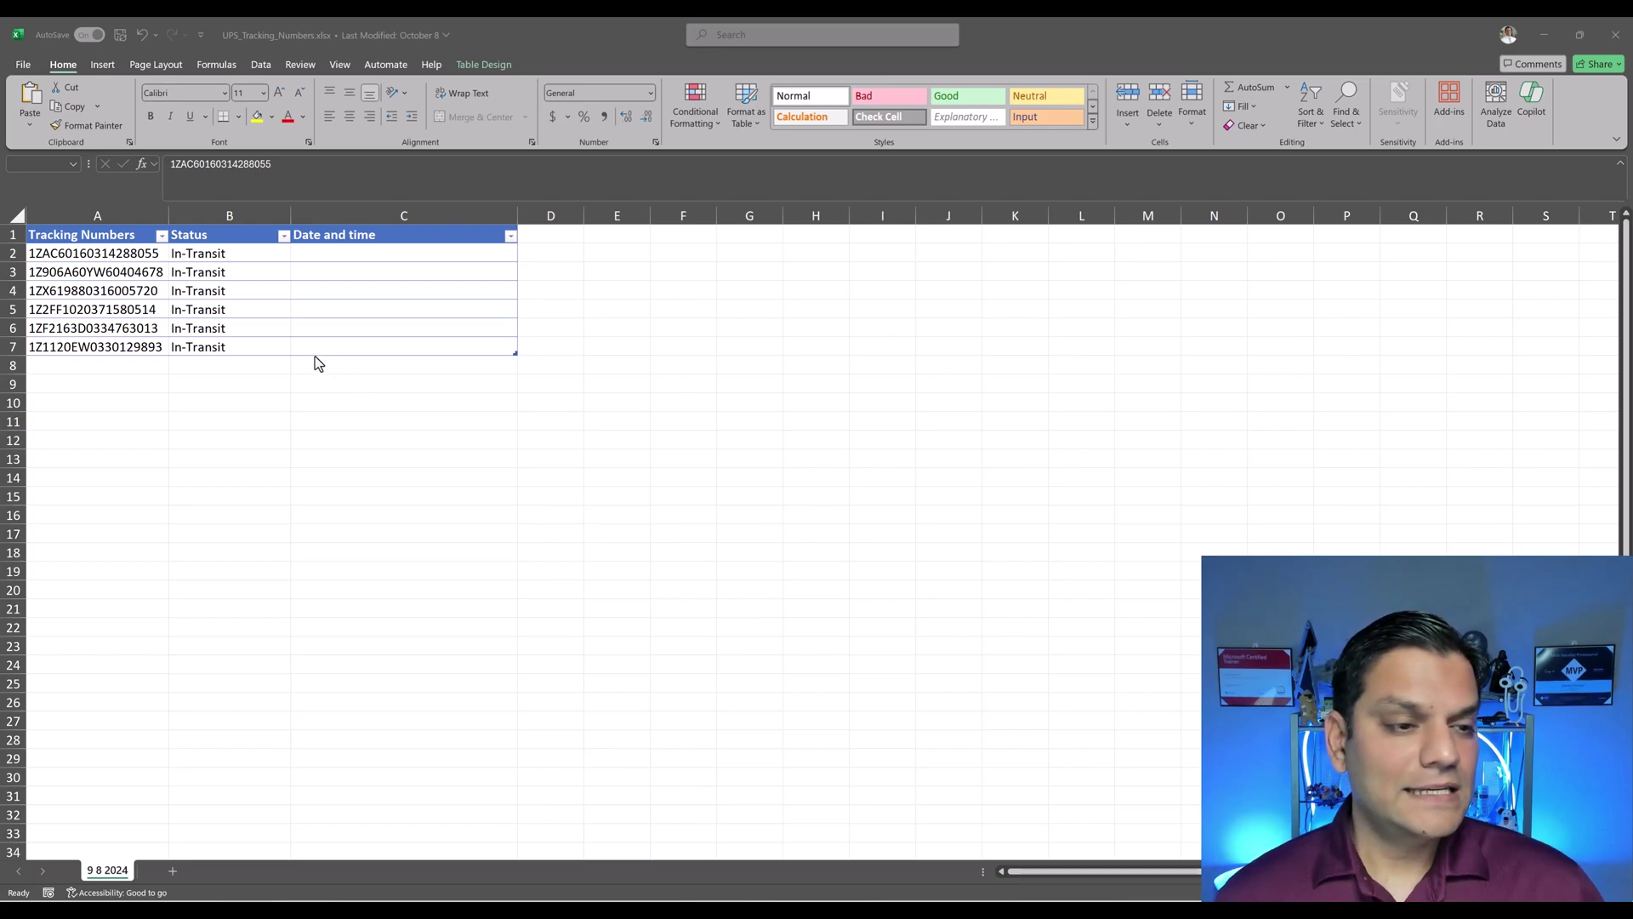
click(132, 274)
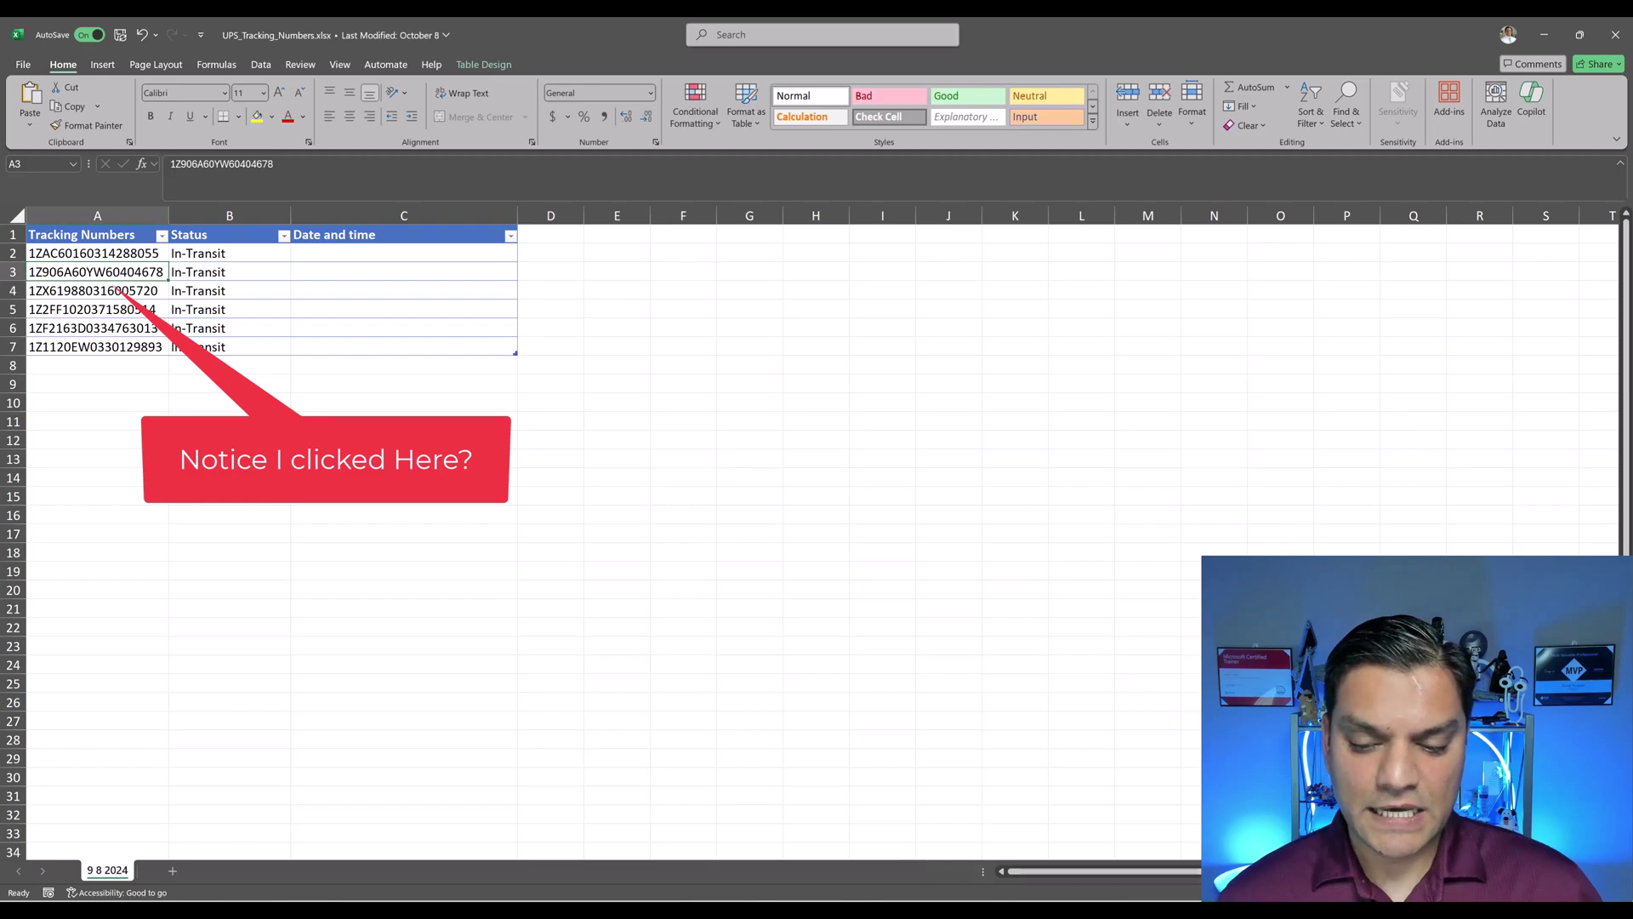
key(alt+Tab)
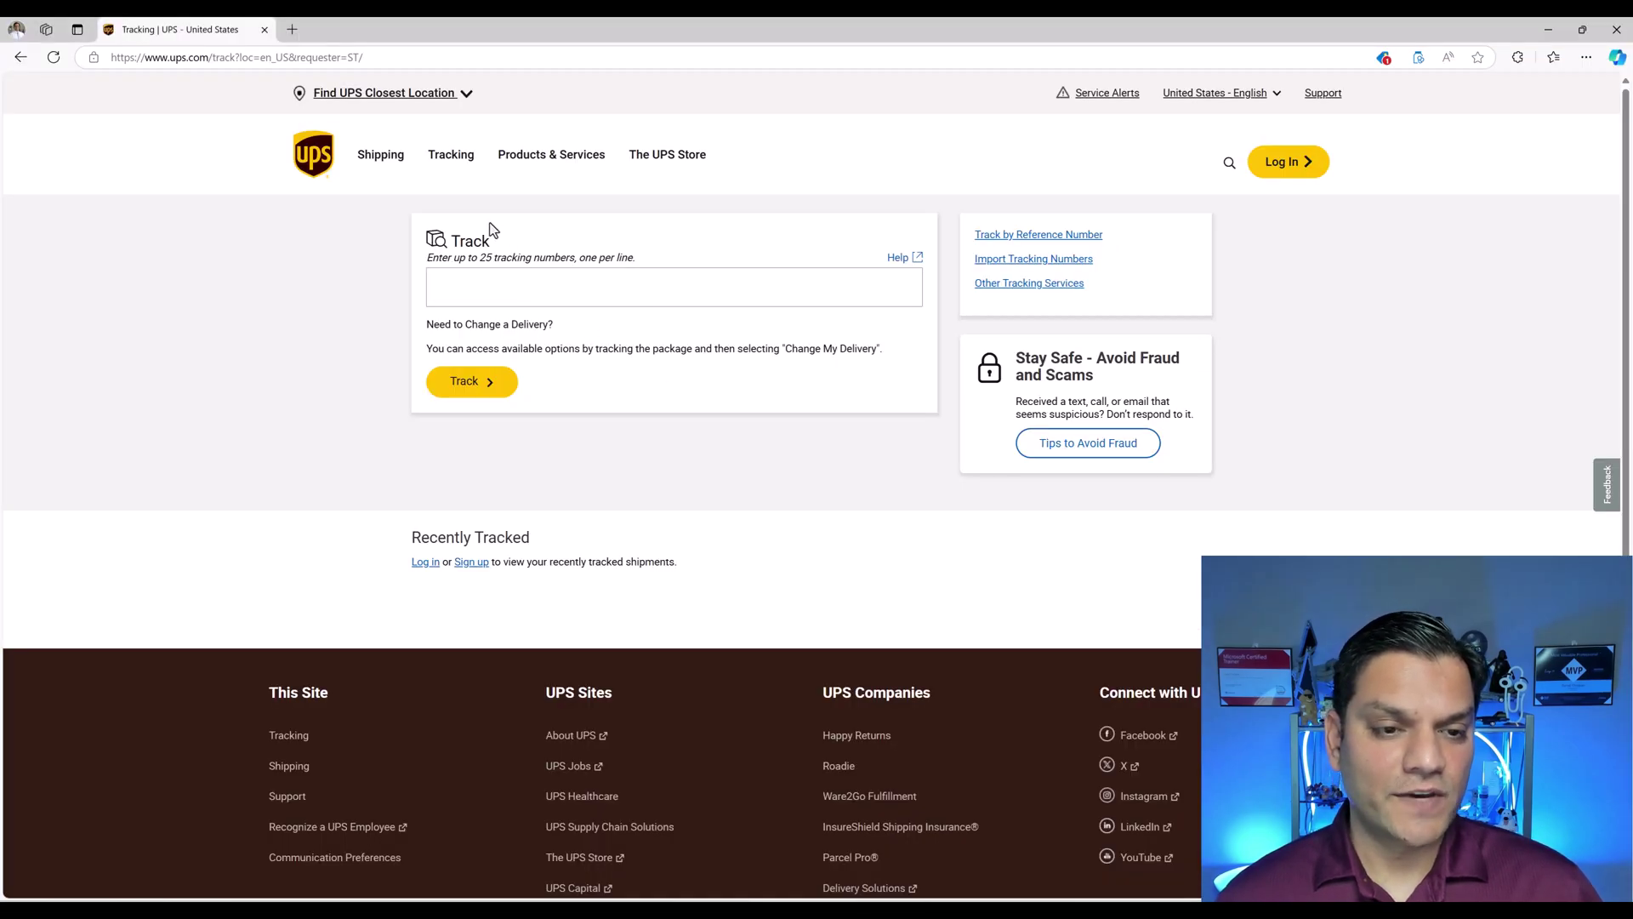
Step: Put focus in the UPS 'Enter up to 25 tracking numbers' box
click(467, 282)
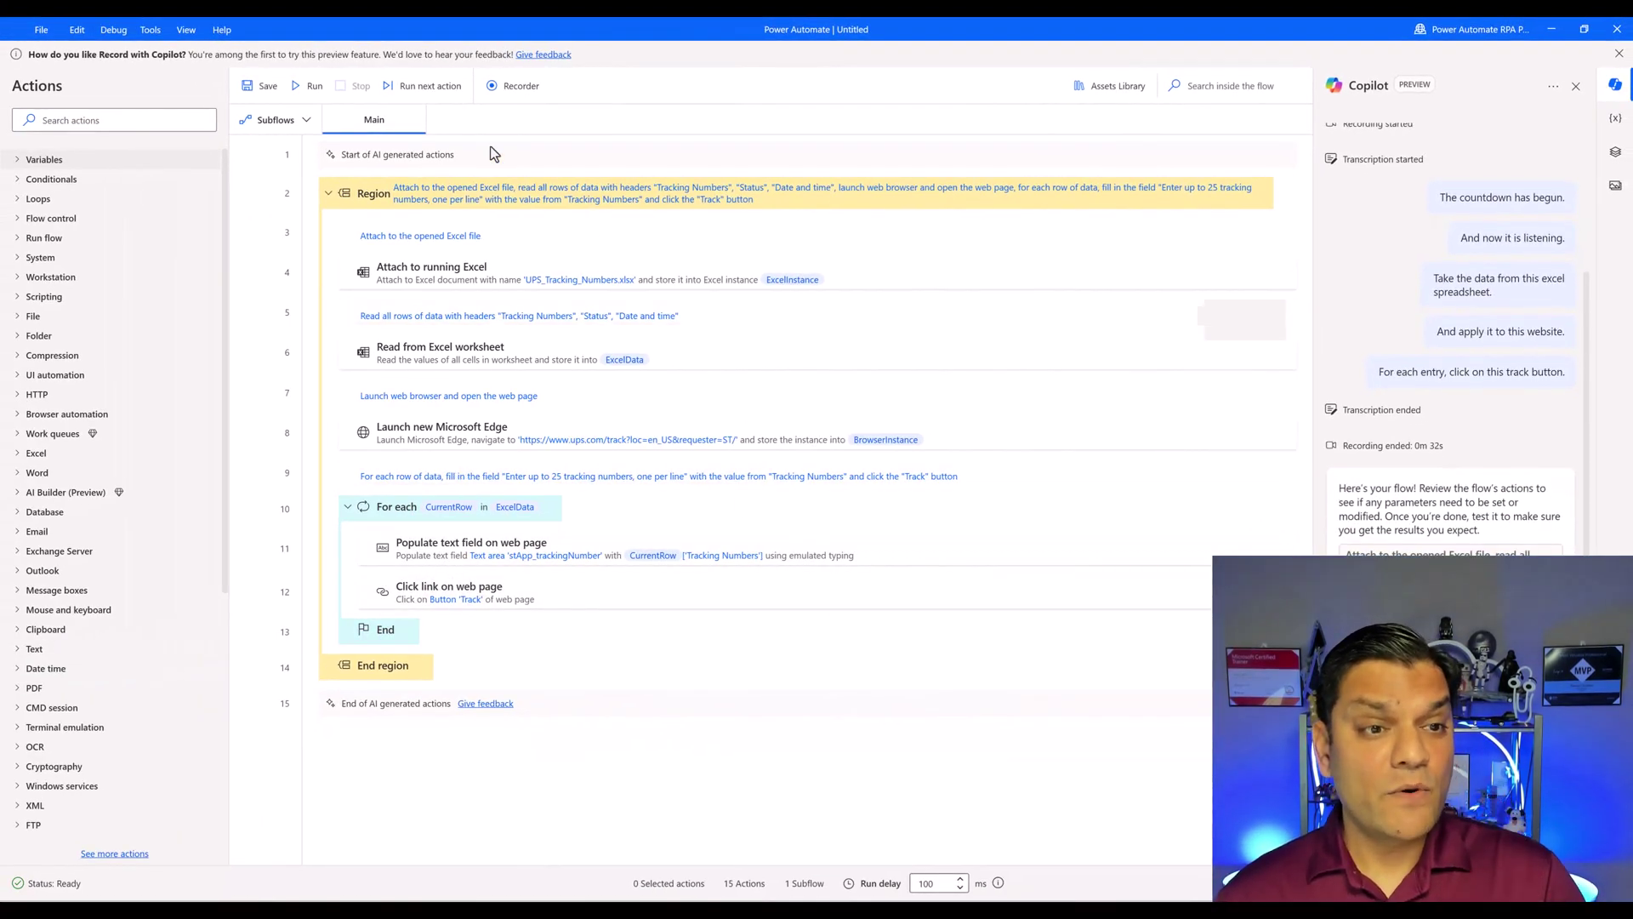
Step: Save the generated flow and run it as a test
click(269, 89)
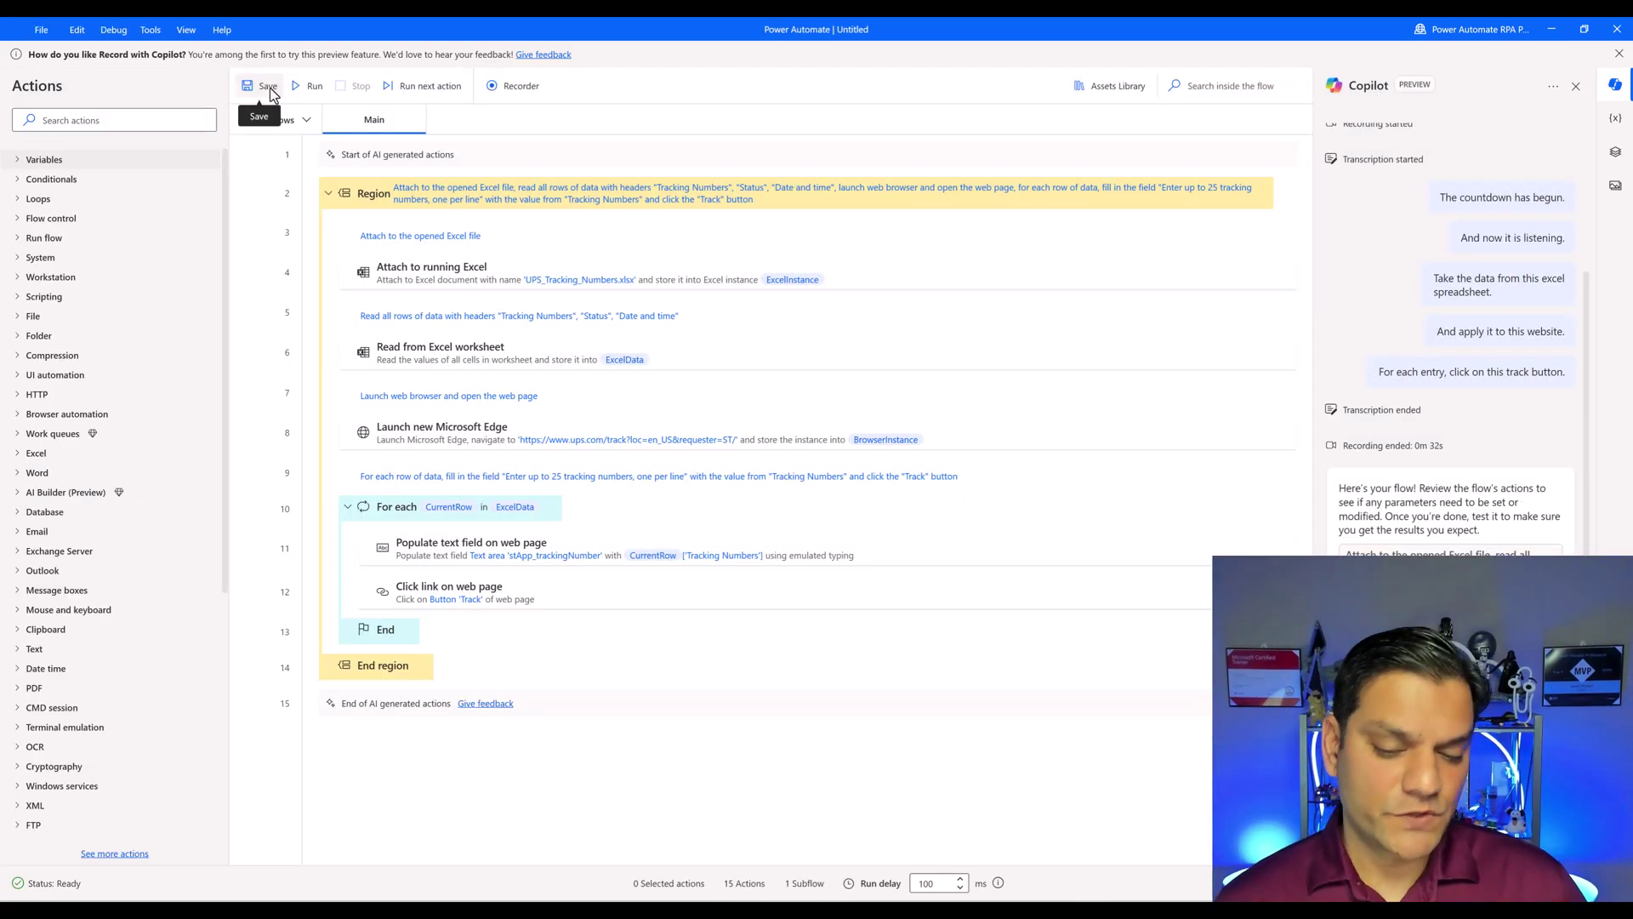
click(302, 89)
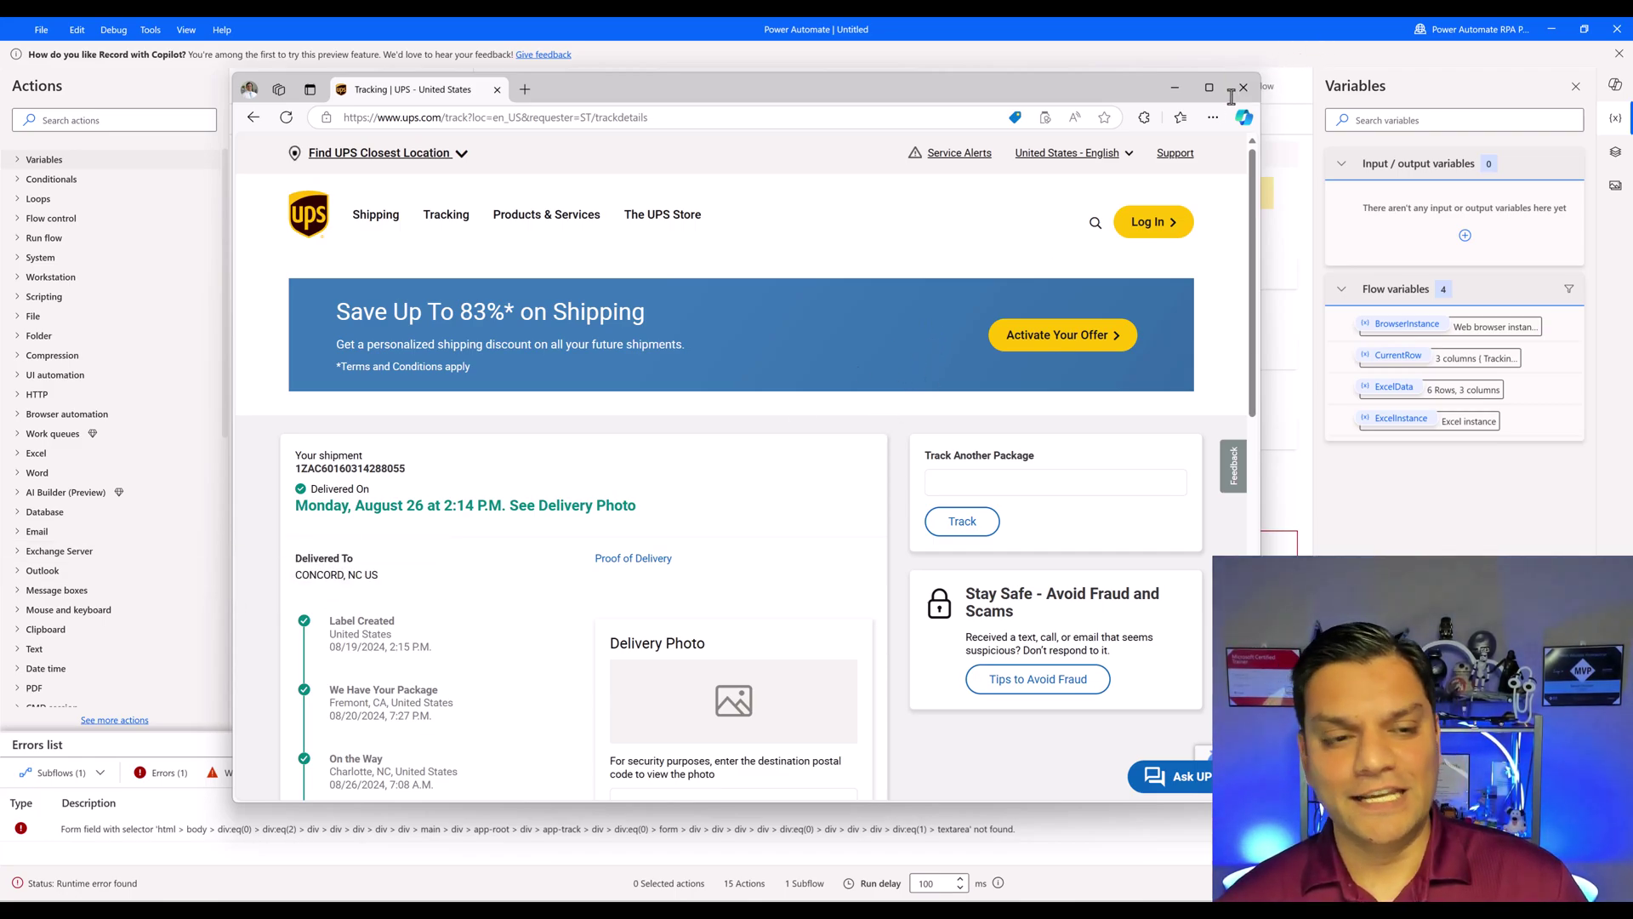
Step: Close Edge and move the Launch new Microsoft Edge action and its comment into the For each loop
click(1174, 87)
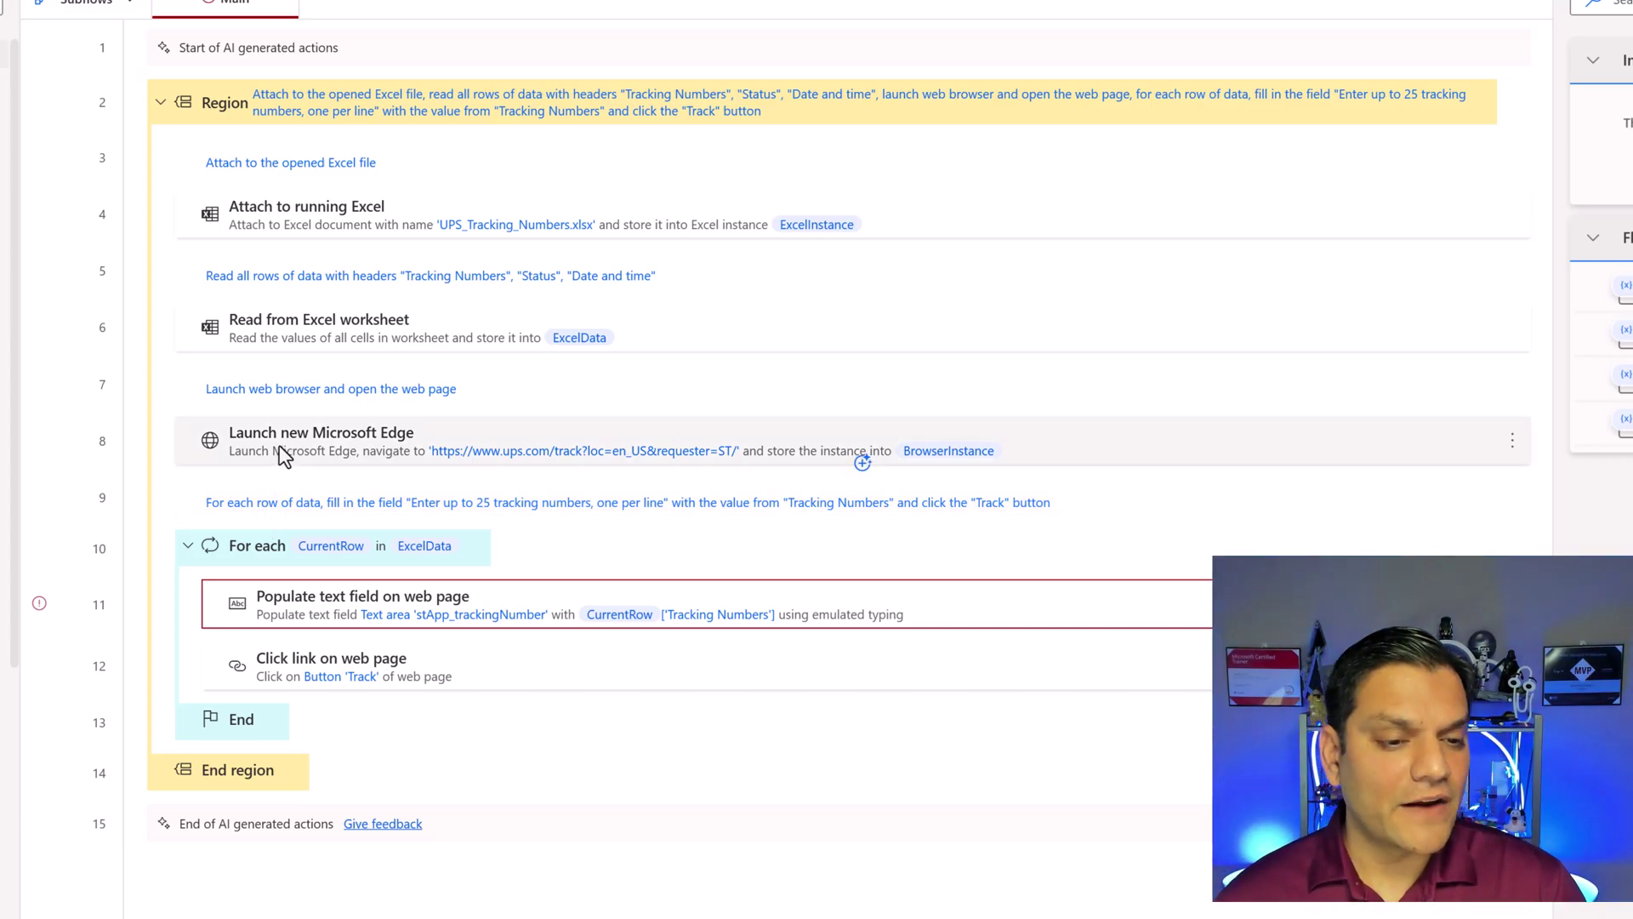
drag(279, 446, 280, 565)
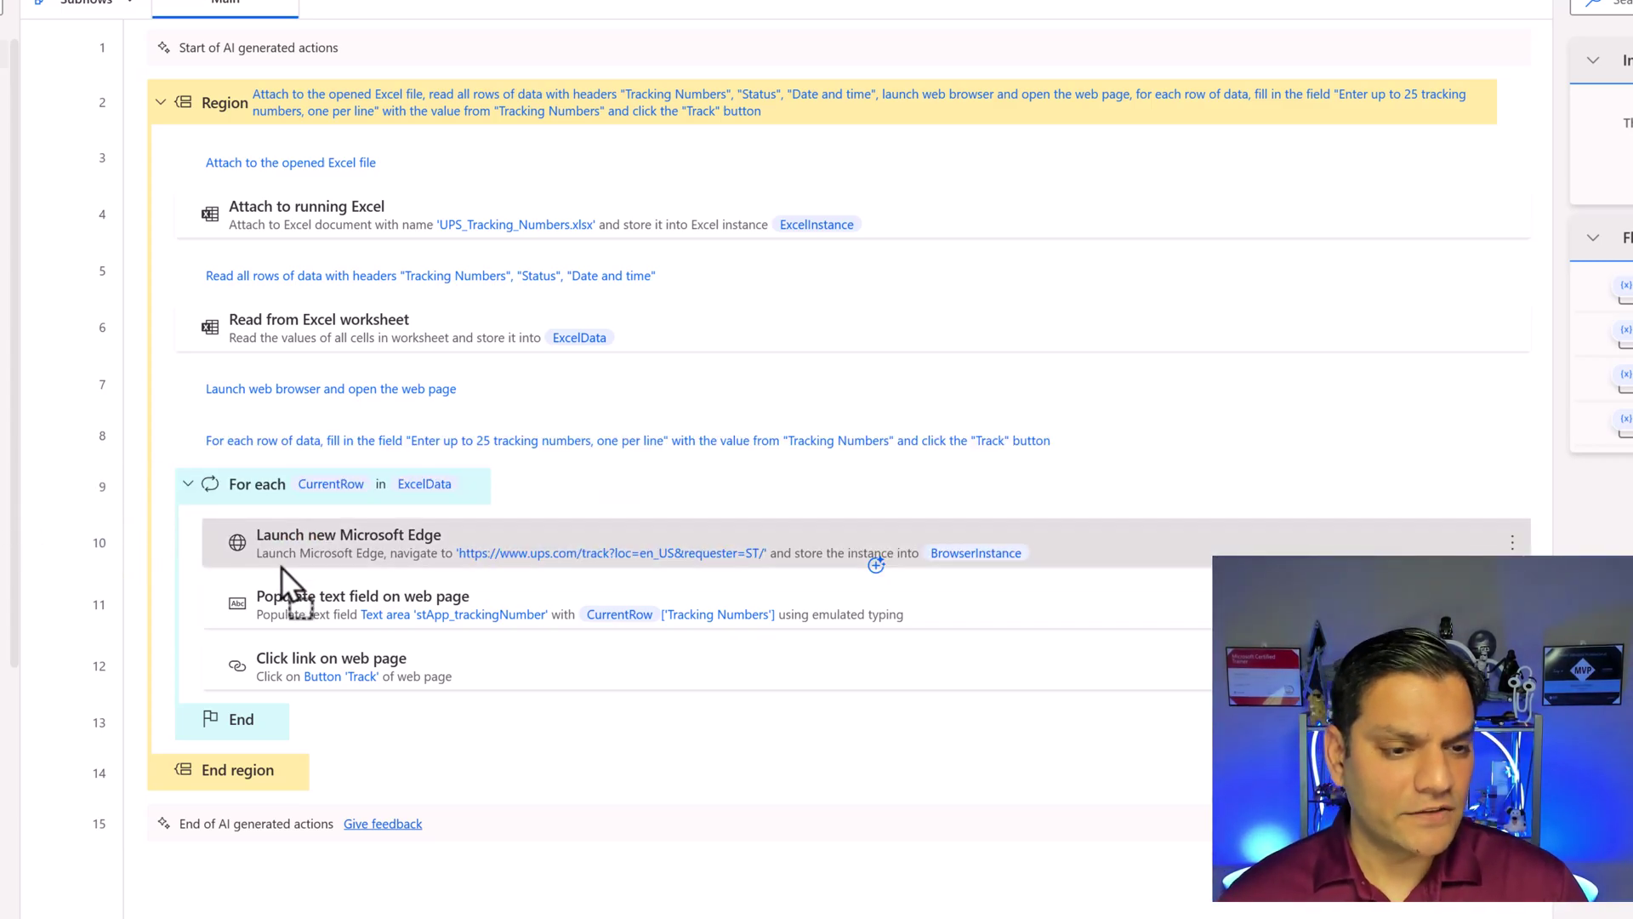
drag(263, 391, 285, 513)
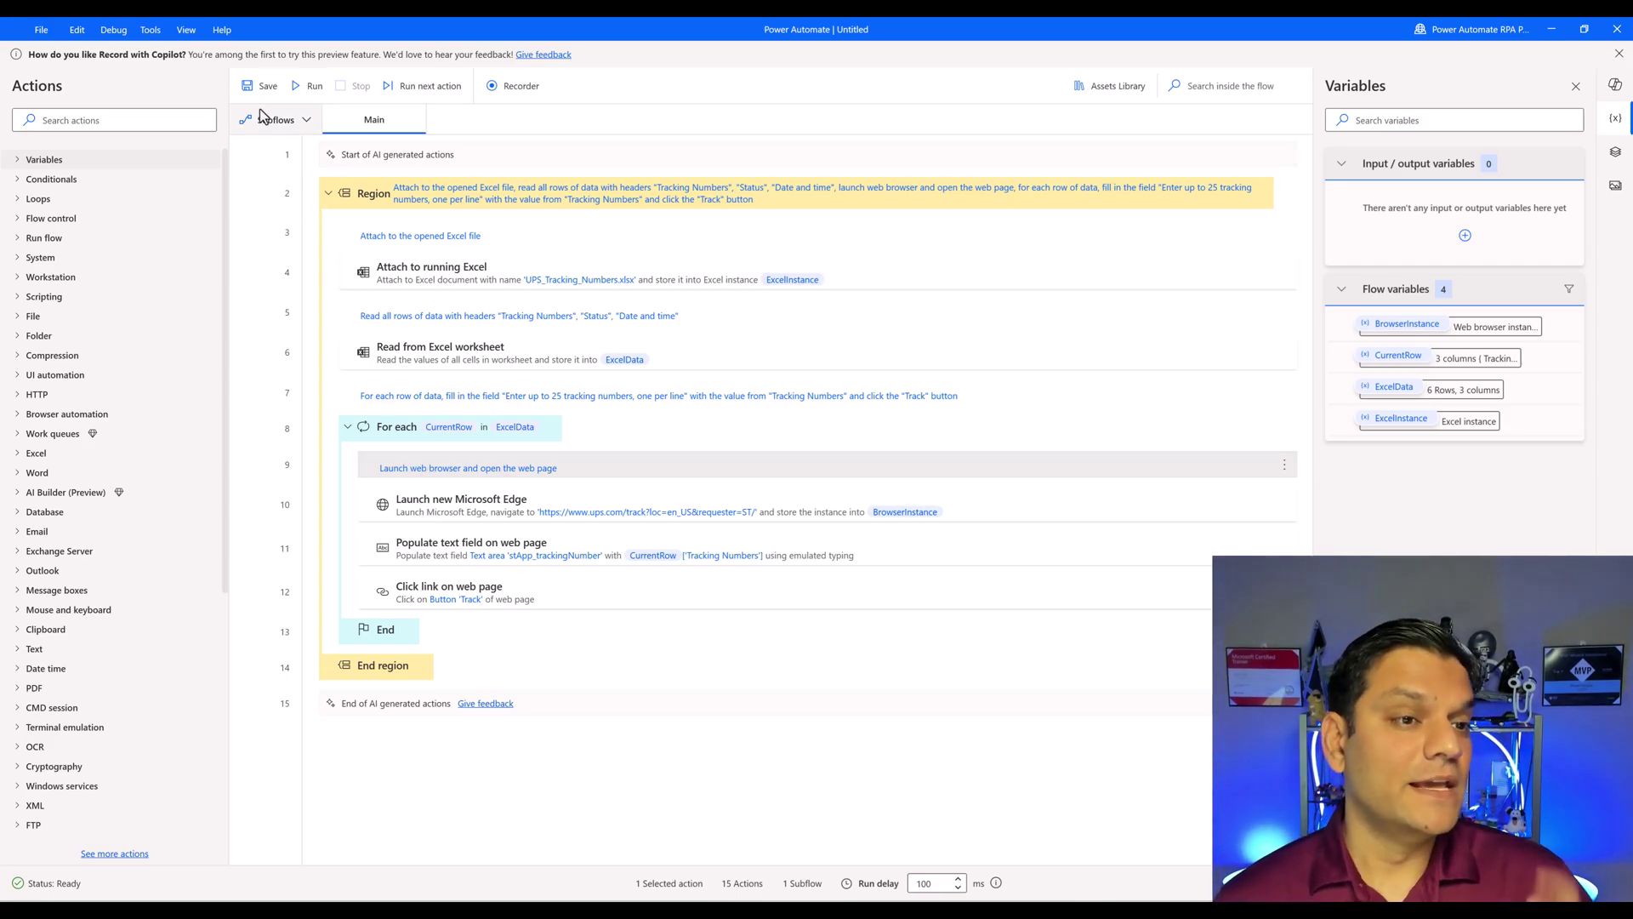
Step: Save the rearranged flow and run it again
click(246, 78)
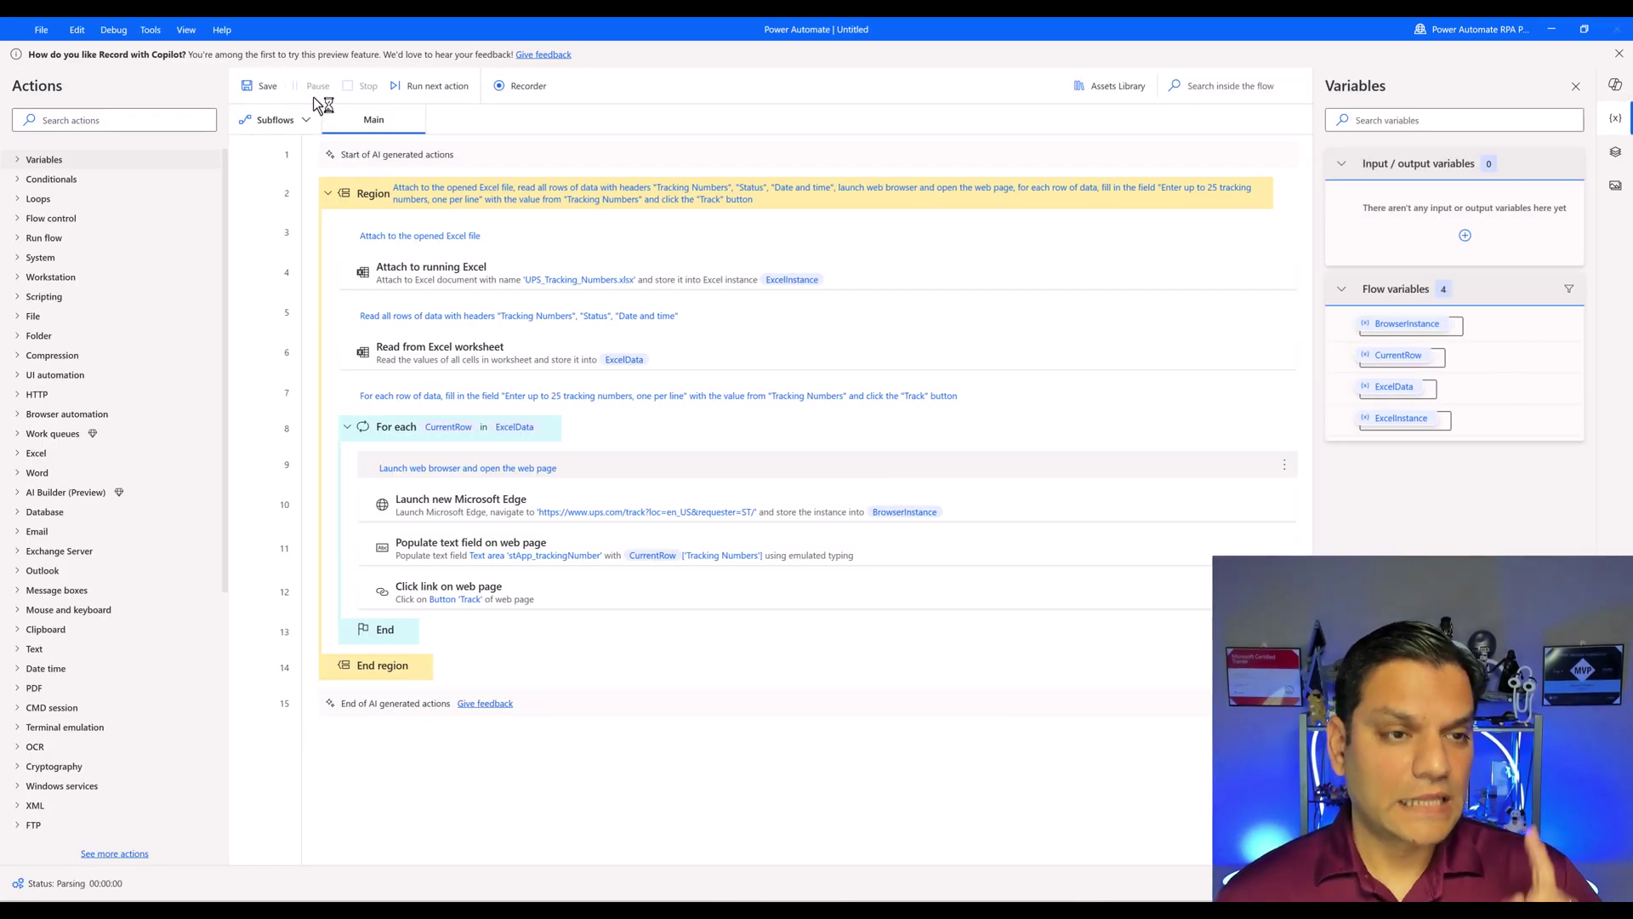
click(309, 82)
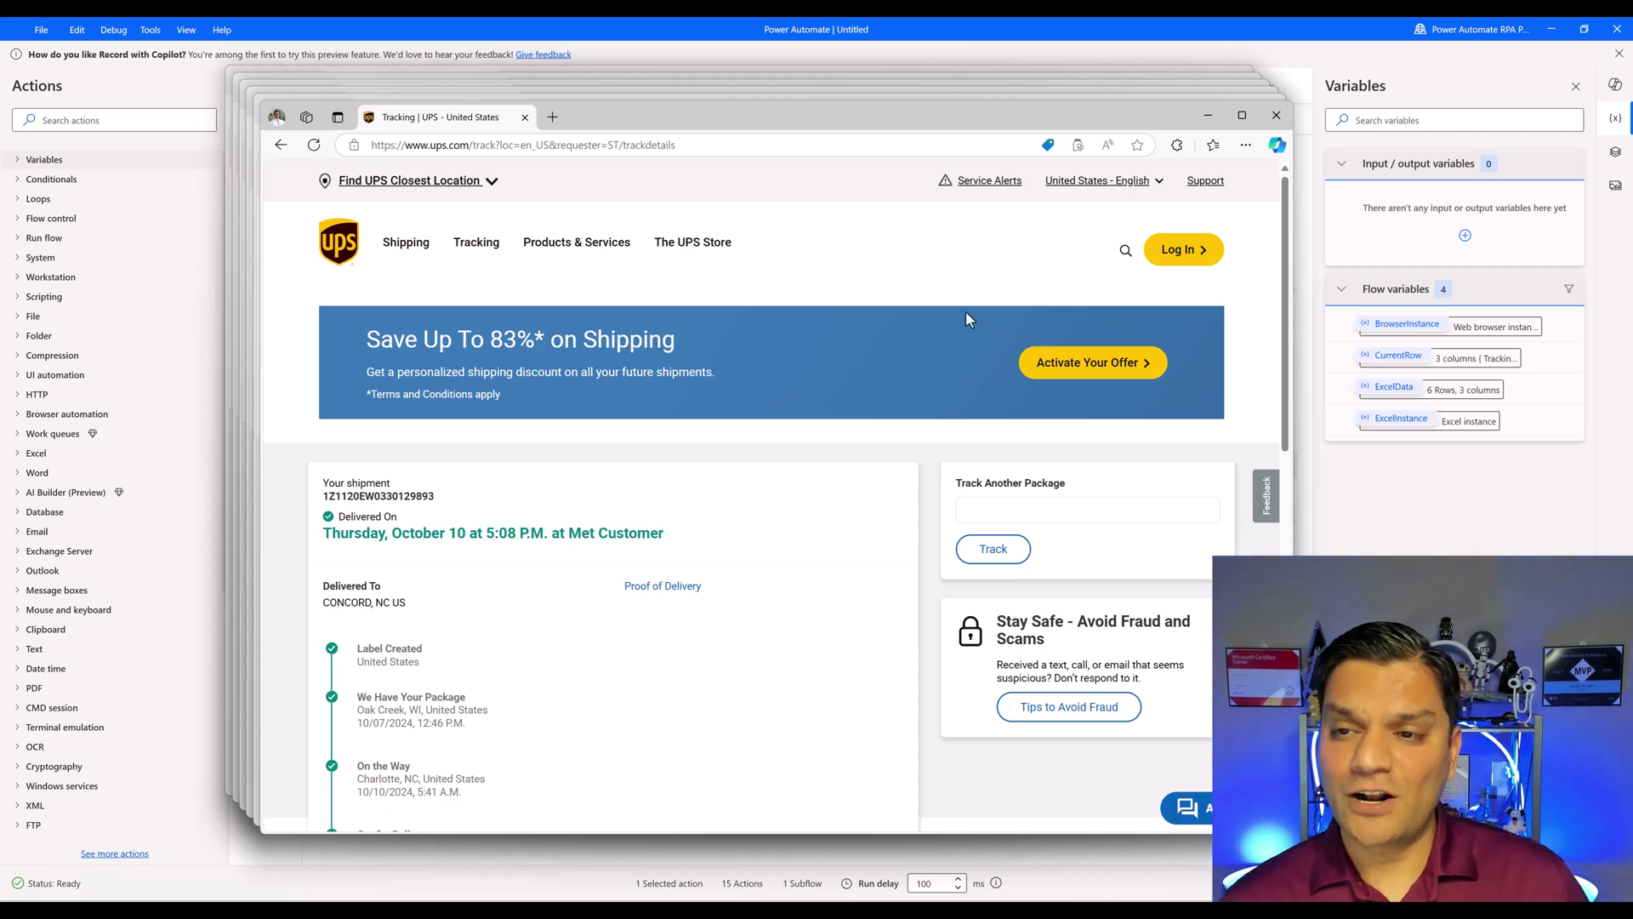
Step: Close all six stacked UPS tracking browser windows
click(1276, 114)
click(1268, 108)
click(1267, 106)
click(1259, 98)
click(1250, 90)
click(1247, 84)
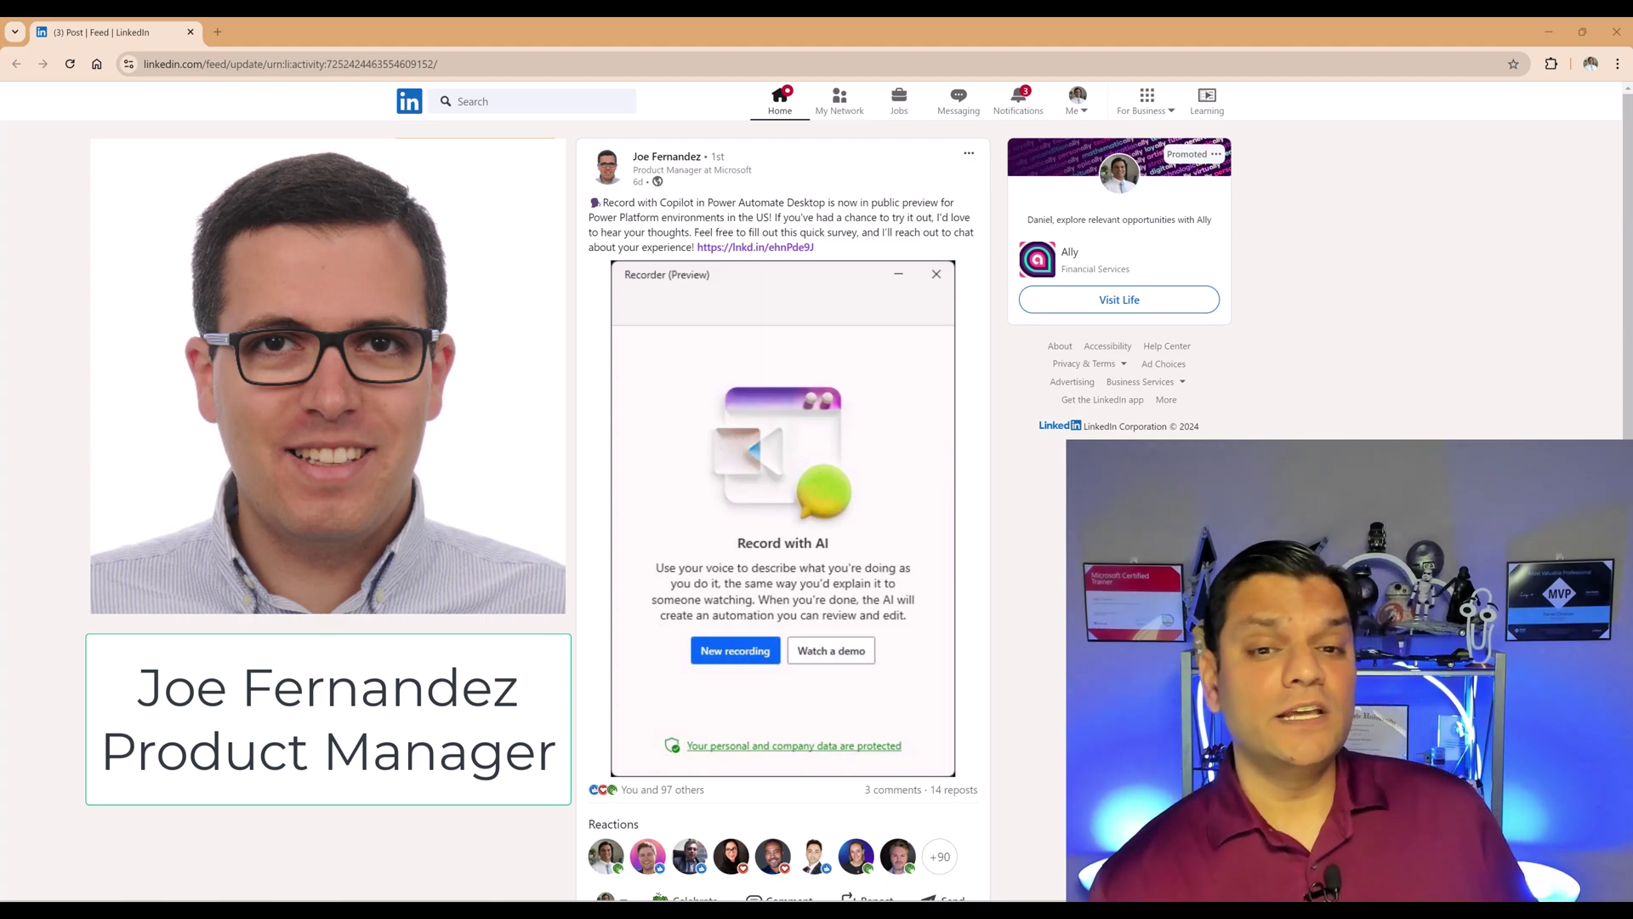
Step: Open the post's lnkd.in feedback survey and answer Yes to both Record with Copilot questions
click(763, 250)
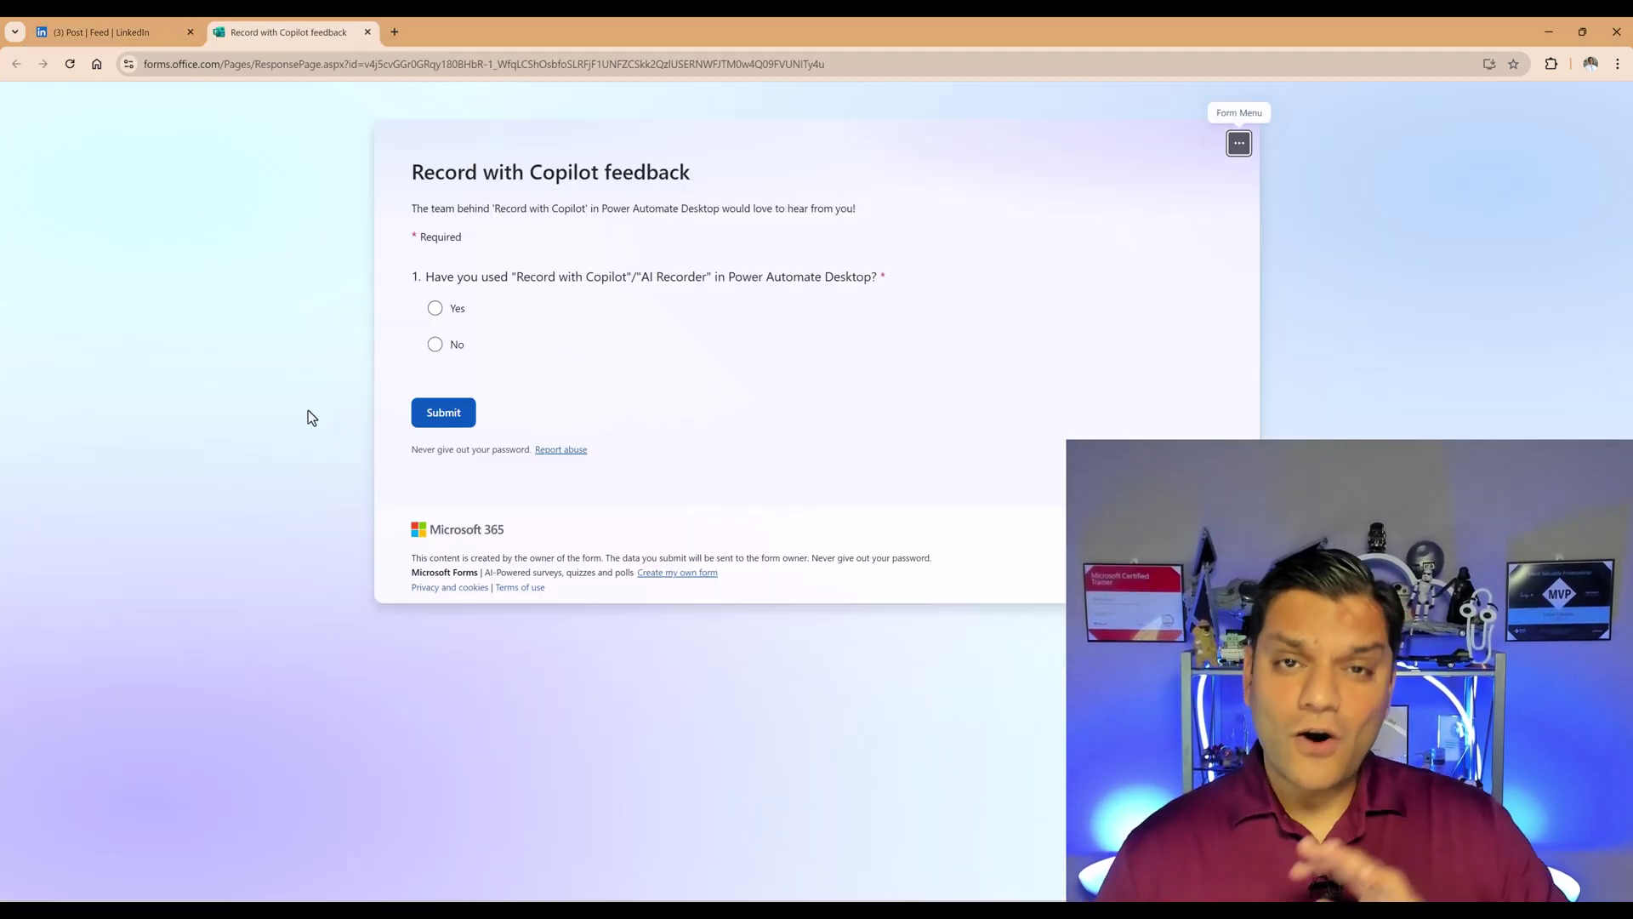
click(435, 312)
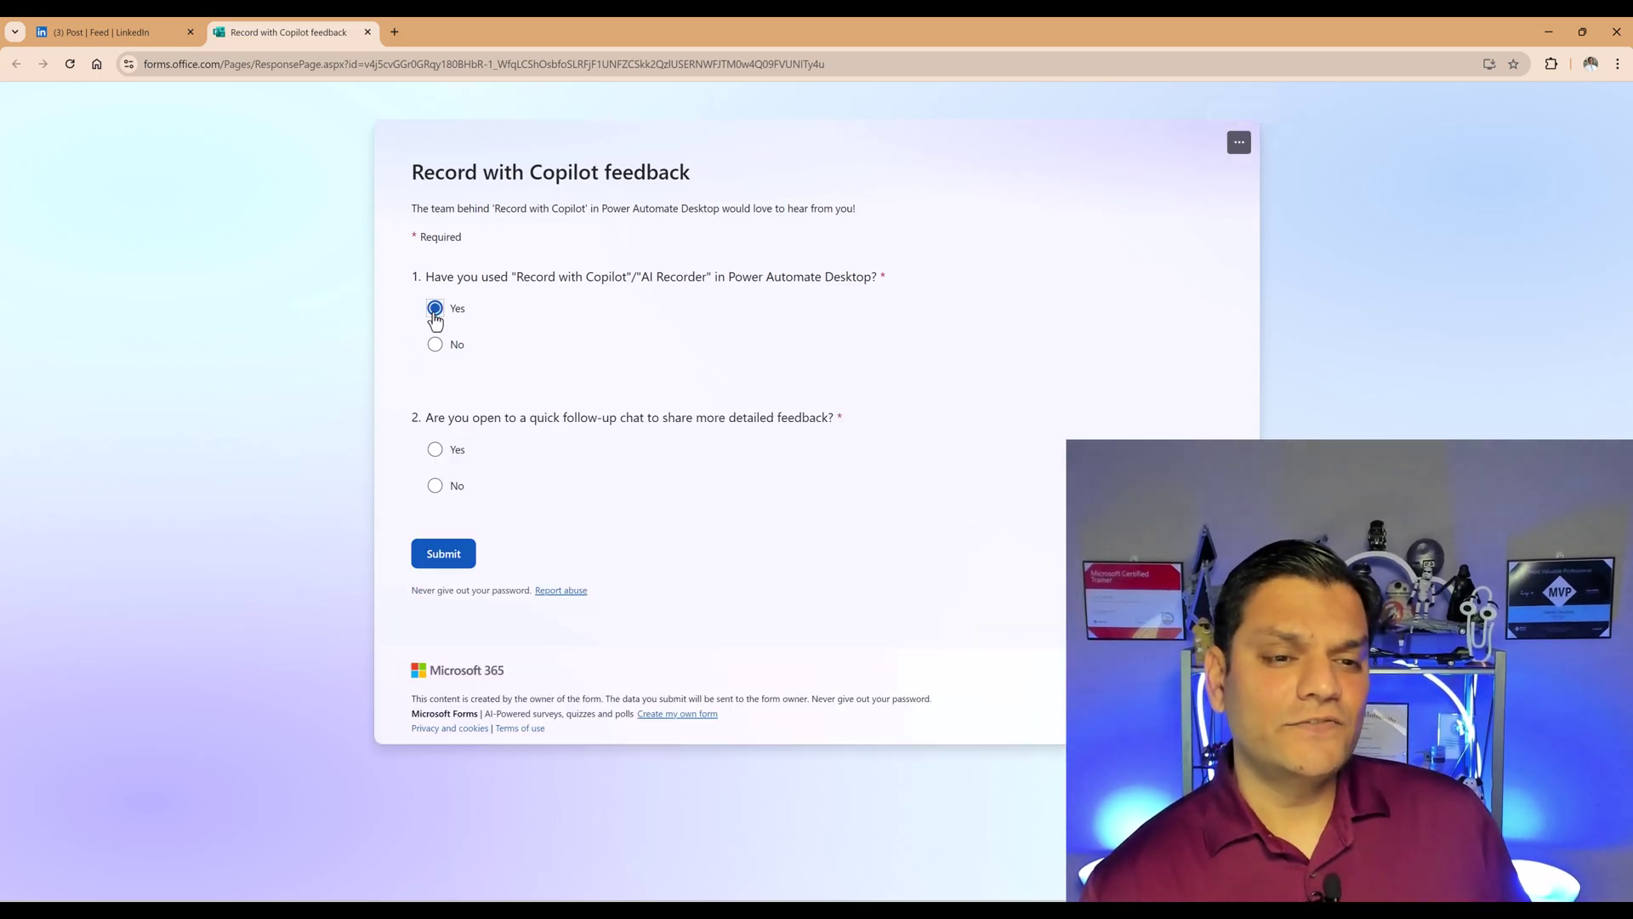
click(435, 449)
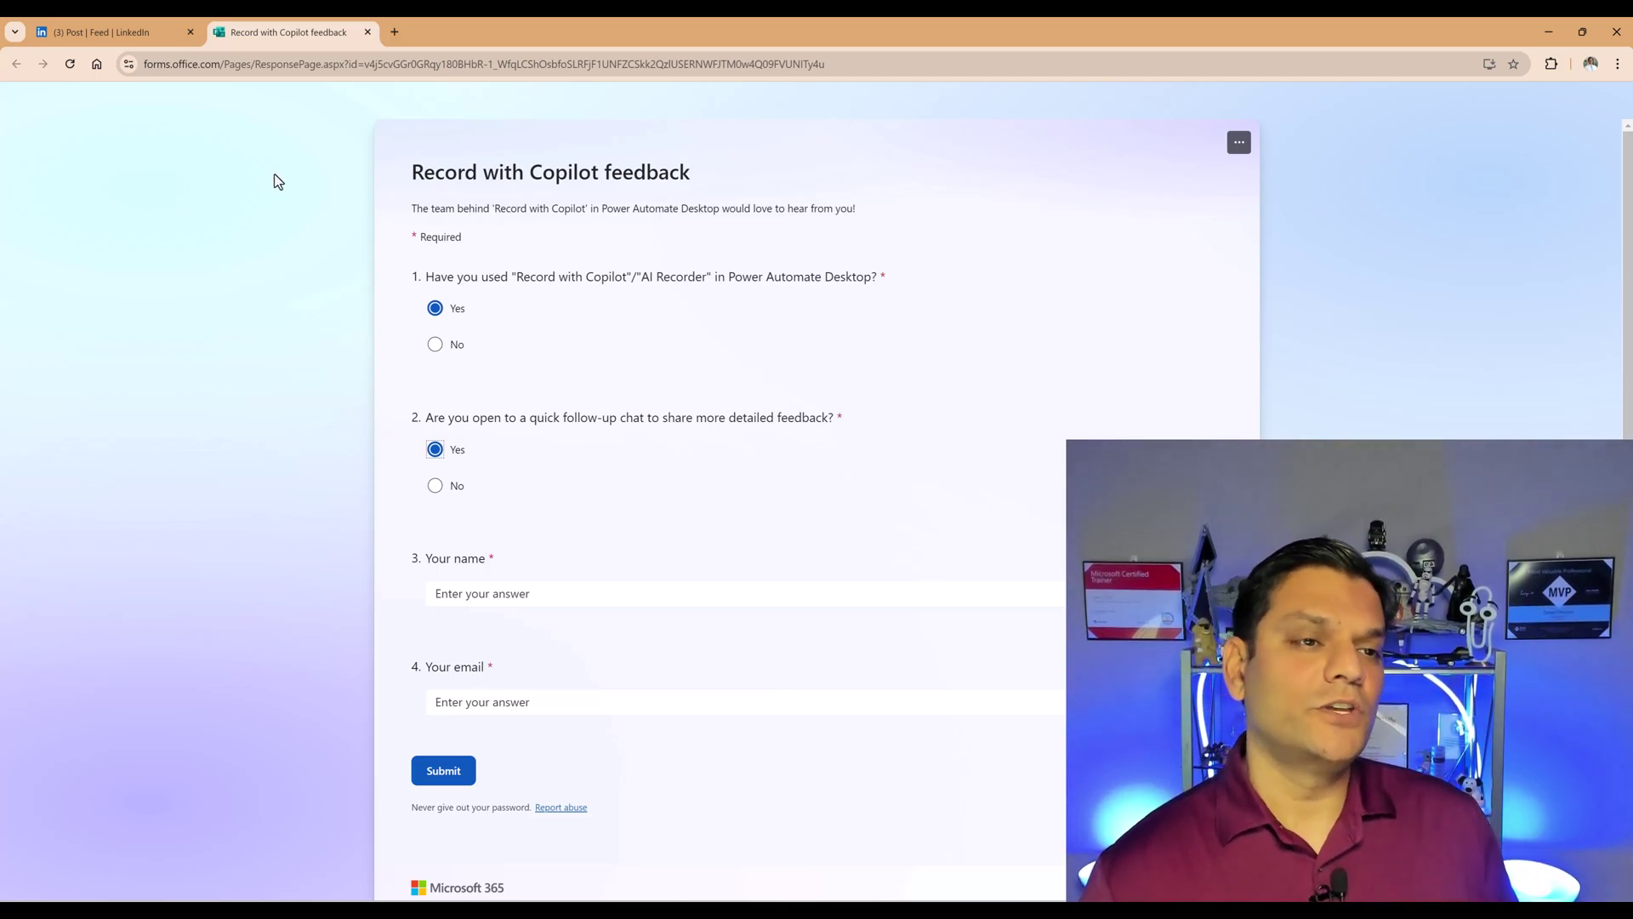
click(111, 32)
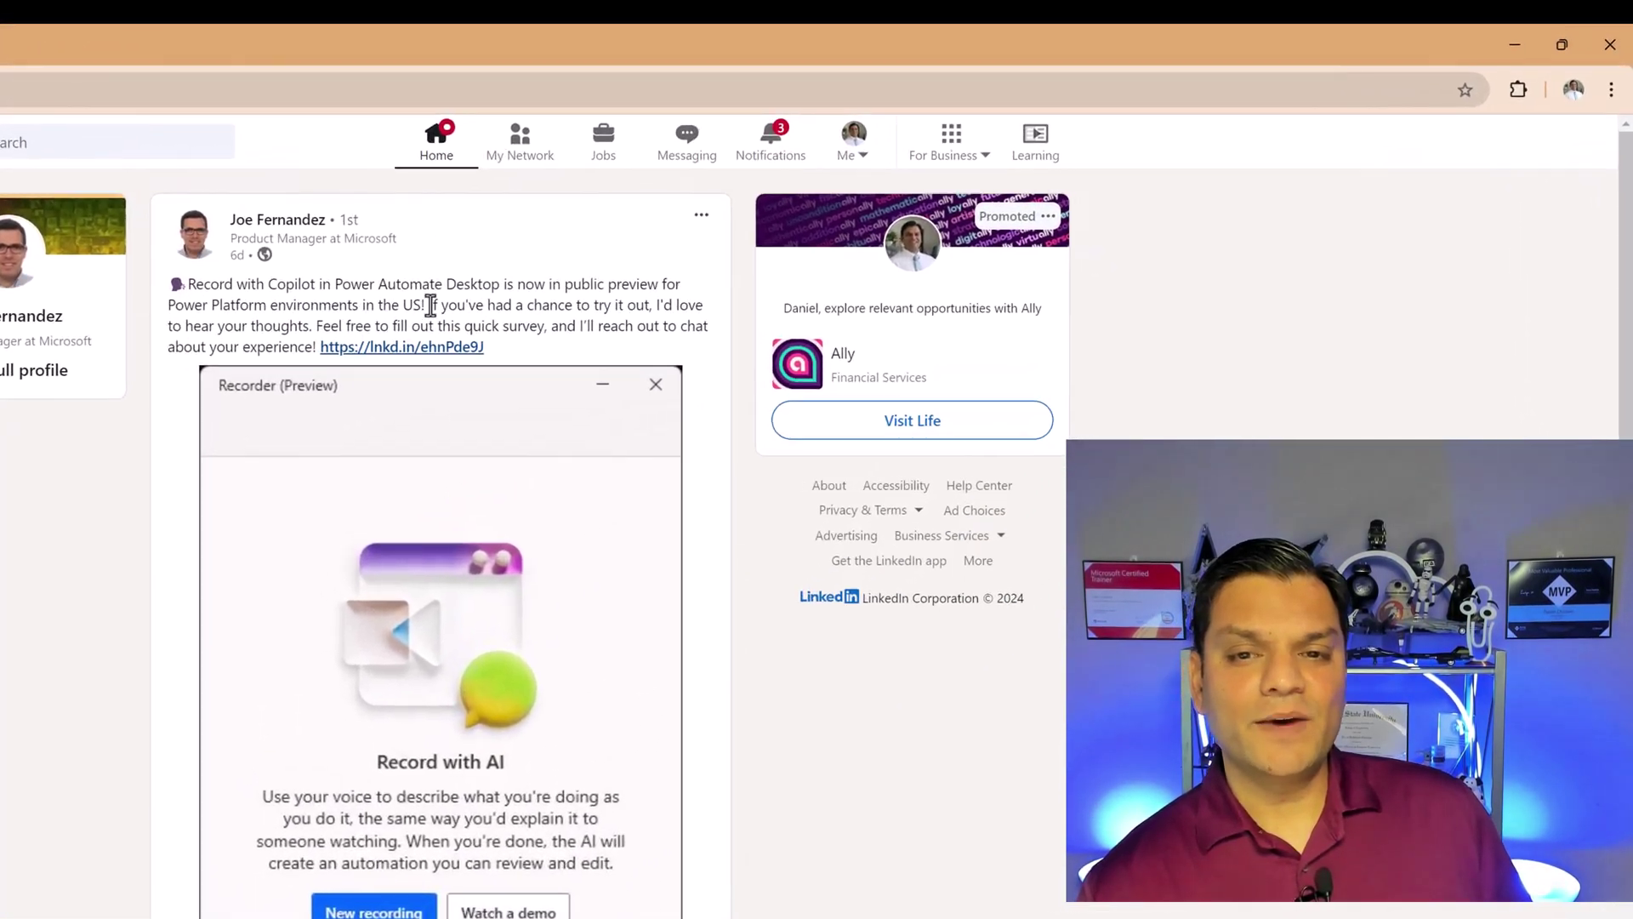